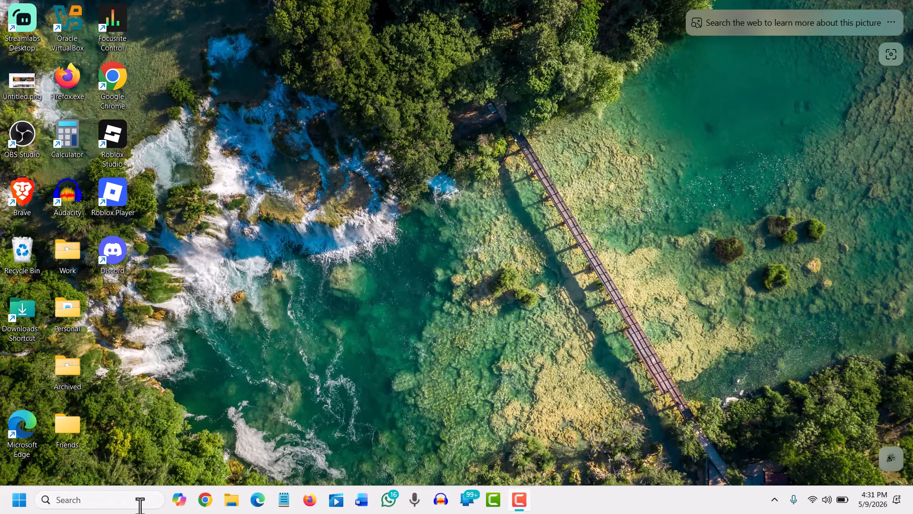
# Open the Installed apps list in the Apps section of Windows Settings
pyautogui.click(21, 501)
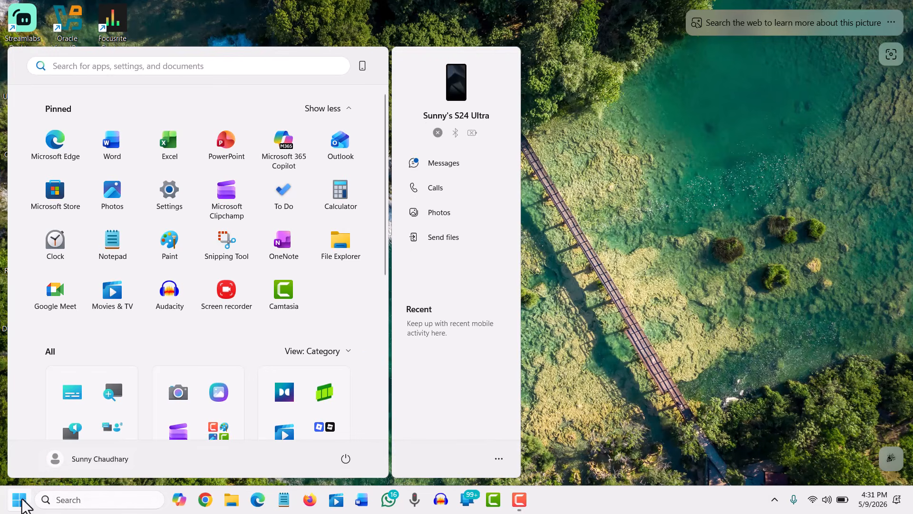
pyautogui.click(174, 200)
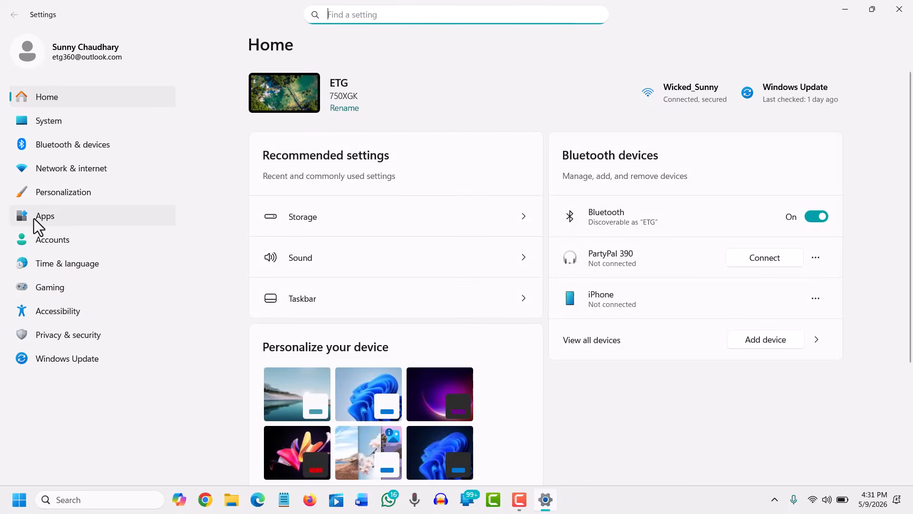
pyautogui.click(33, 218)
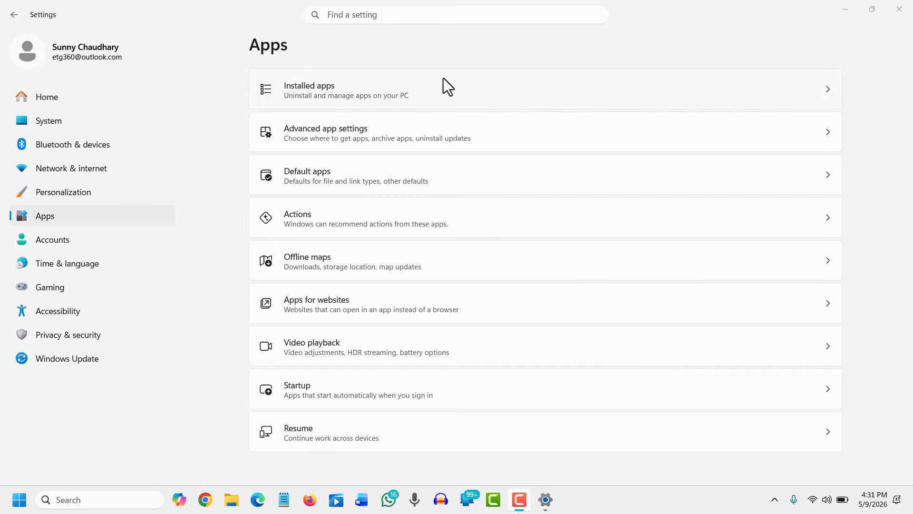
pyautogui.click(385, 102)
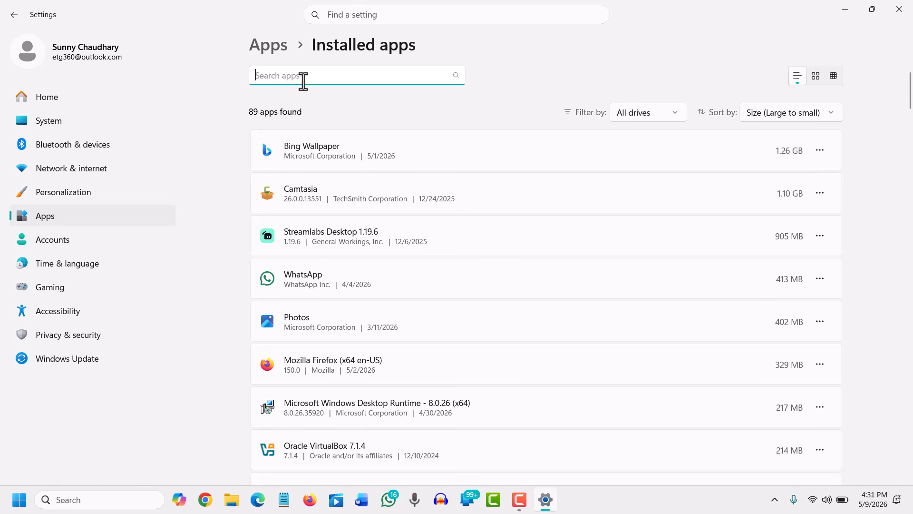
# Search the installed apps for "clip", clear the search, and check which sort orders the app list offers
pyautogui.write('clip')
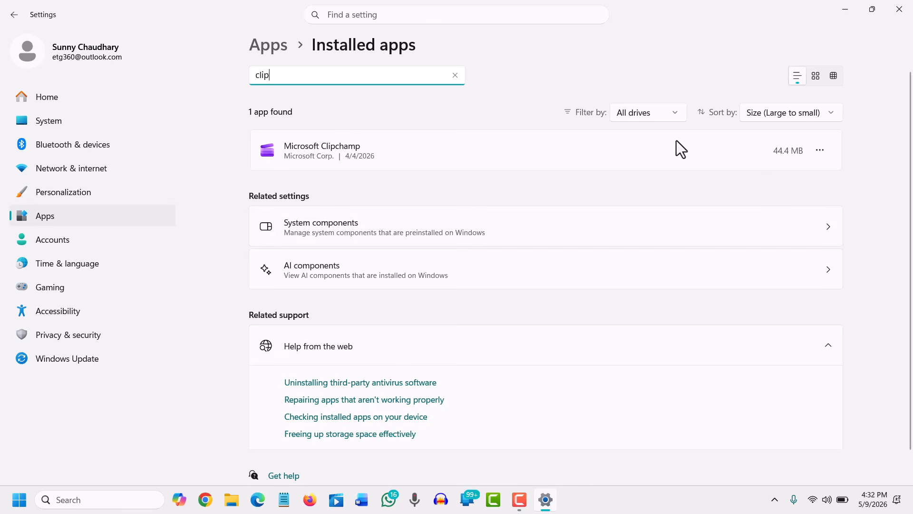
pyautogui.click(455, 75)
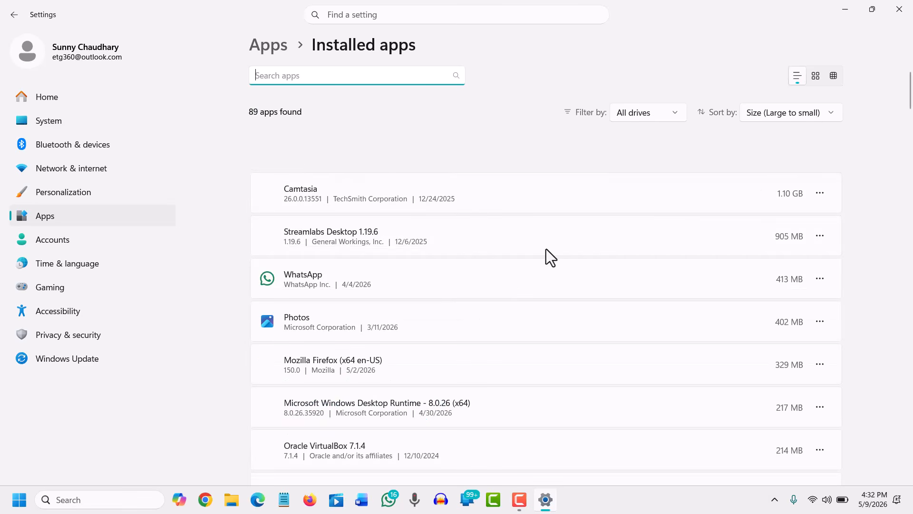
pyautogui.click(795, 116)
pyautogui.click(795, 116)
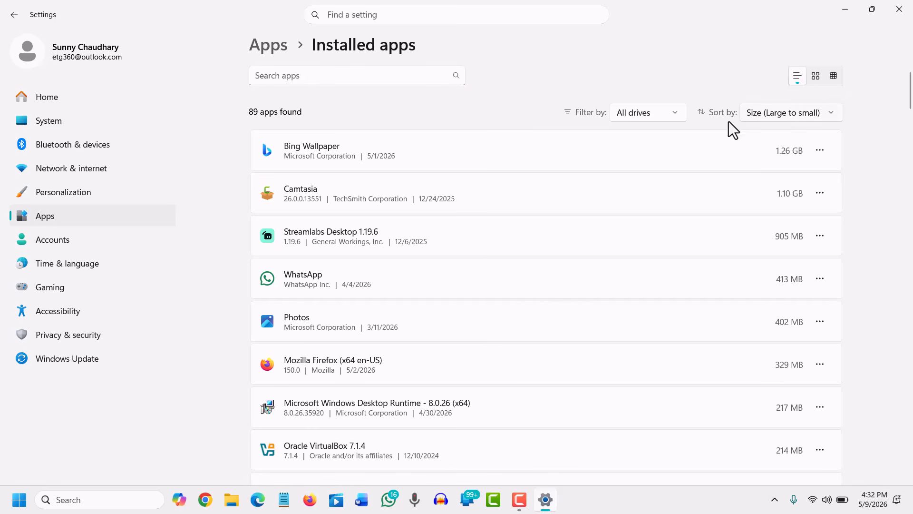
pyautogui.click(766, 117)
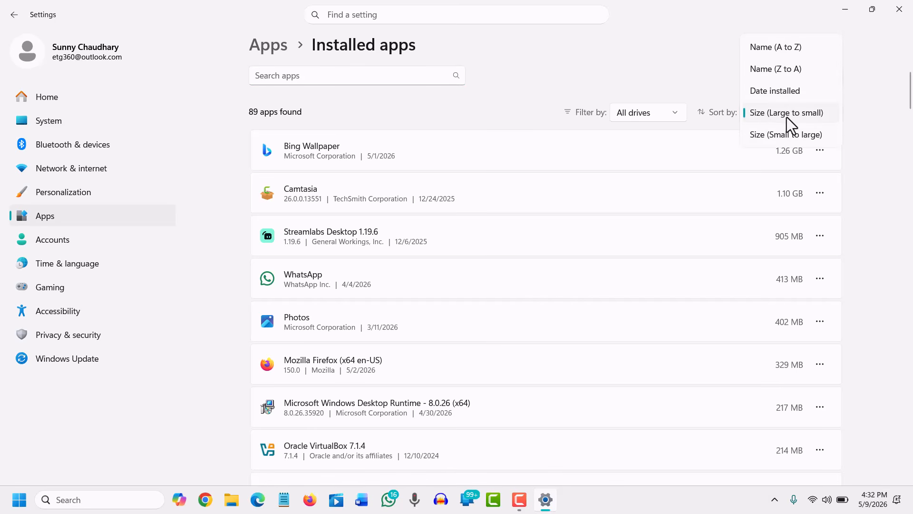
pyautogui.click(687, 117)
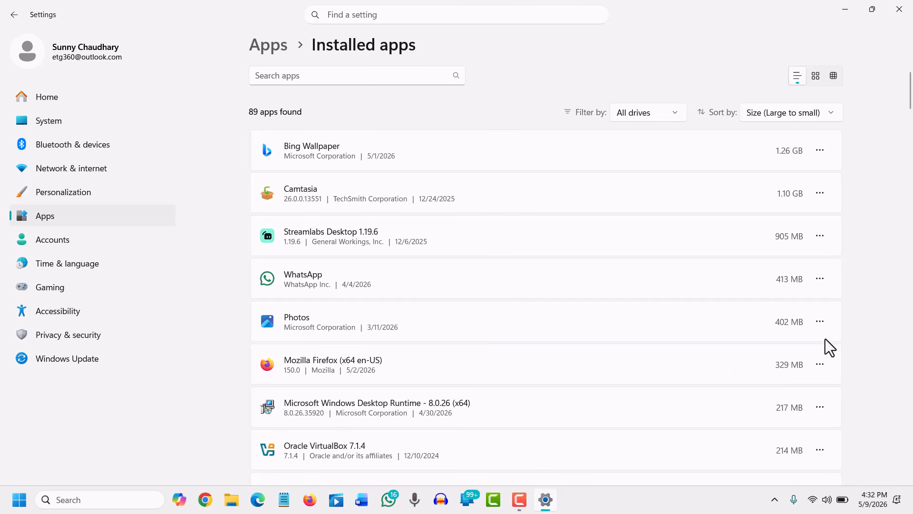
pyautogui.click(820, 236)
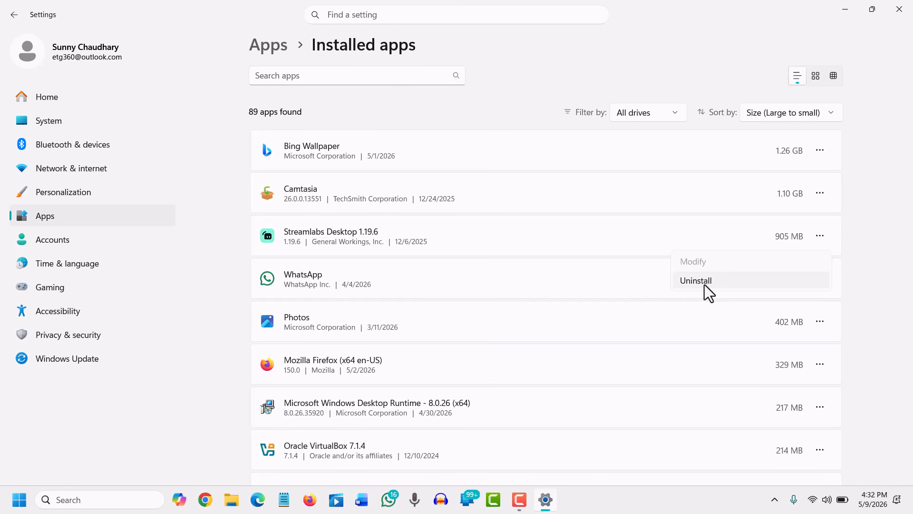
pyautogui.click(825, 235)
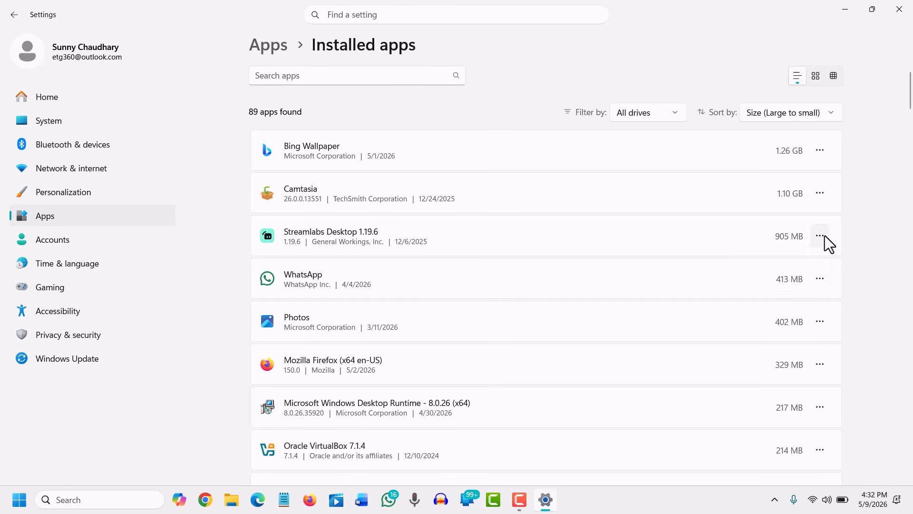
pyautogui.click(824, 235)
pyautogui.click(703, 282)
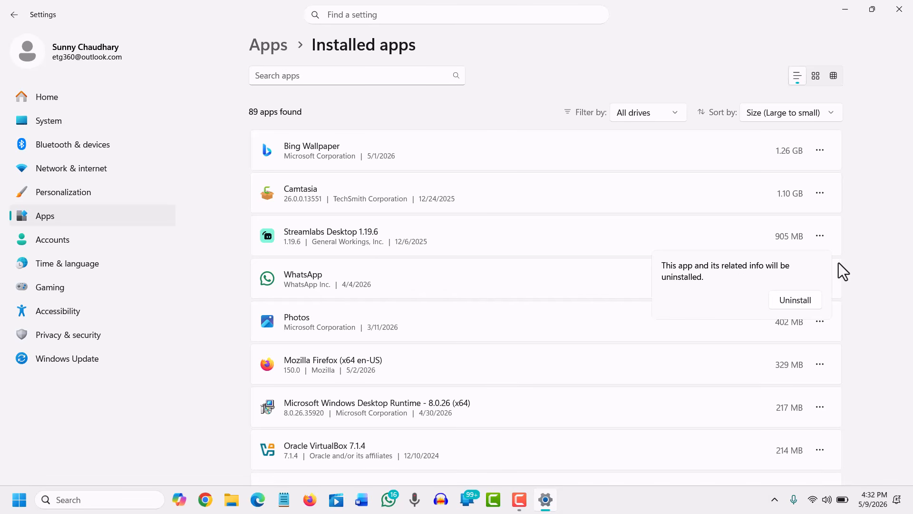
pyautogui.click(859, 244)
# Uninstall Streamlabs Desktop 1.19.6 with Clean application data enabled, and finish its uninstall wizard
pyautogui.click(820, 236)
pyautogui.click(698, 280)
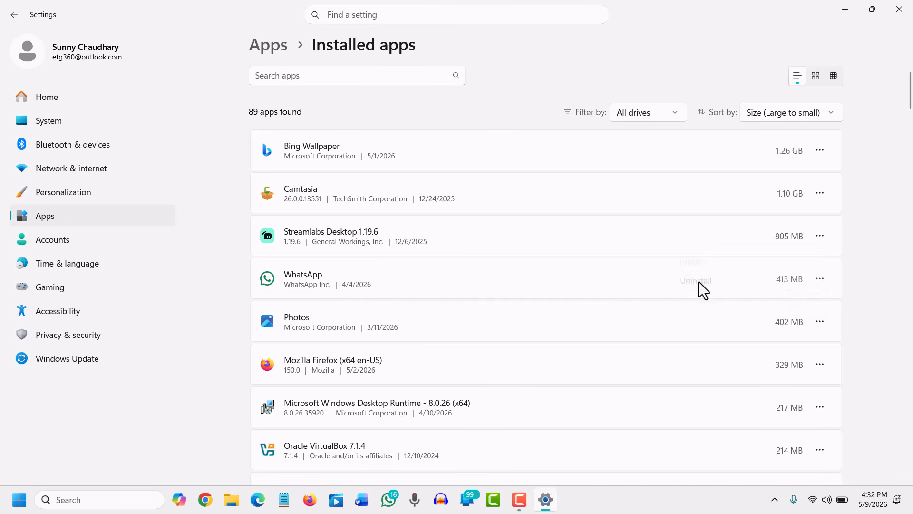
pyautogui.click(805, 299)
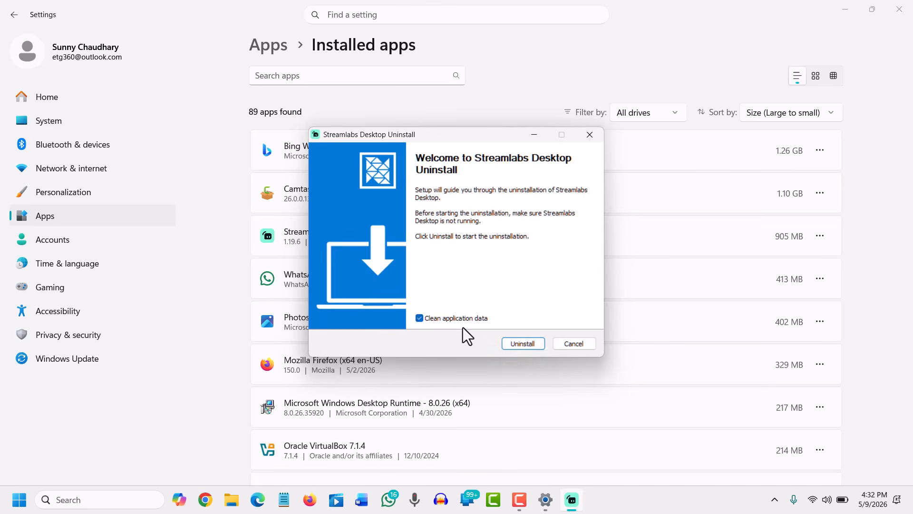
pyautogui.click(528, 343)
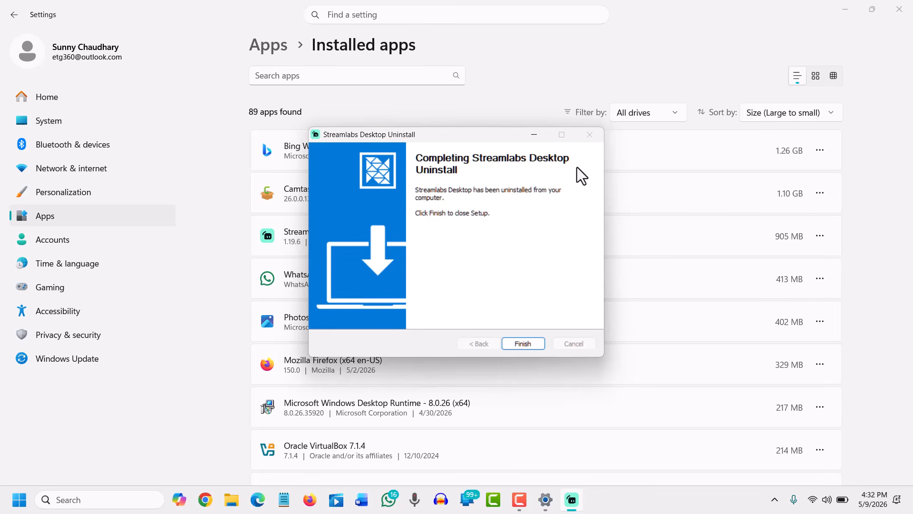
pyautogui.click(526, 343)
# Search the installed apps for "xb", clear the search, and show the hidden system tray icons
pyautogui.click(332, 71)
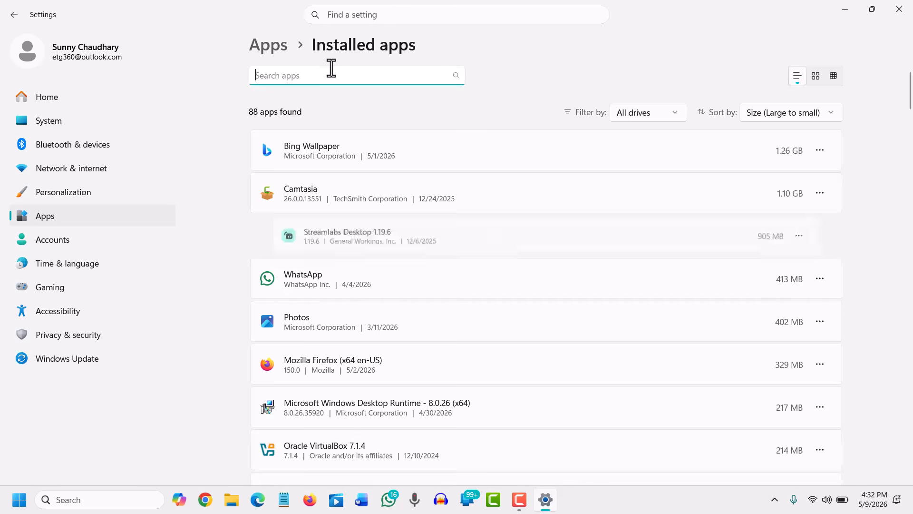
pyautogui.write('xb')
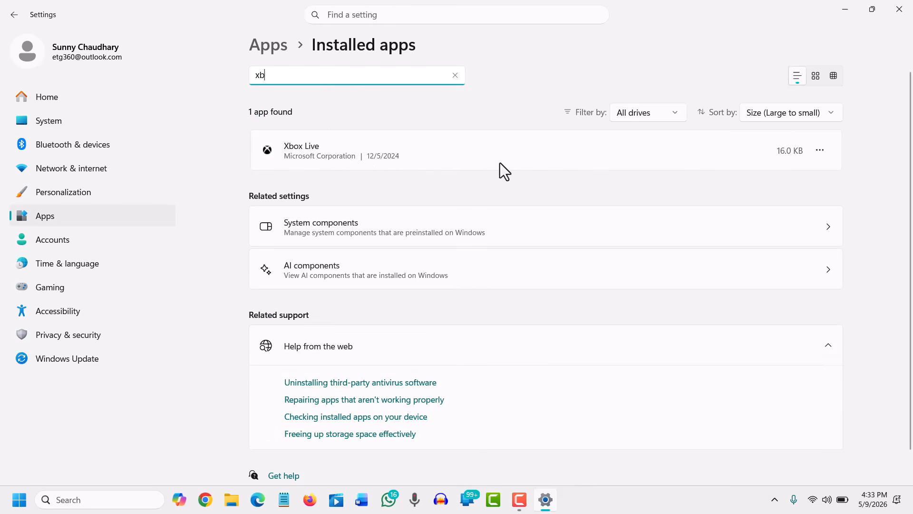
pyautogui.click(455, 75)
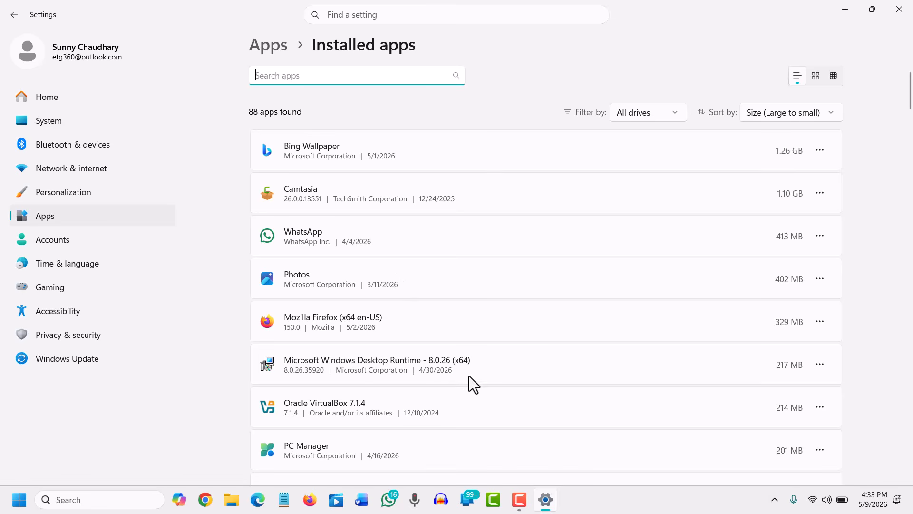
pyautogui.scroll(-2, 467, 381)
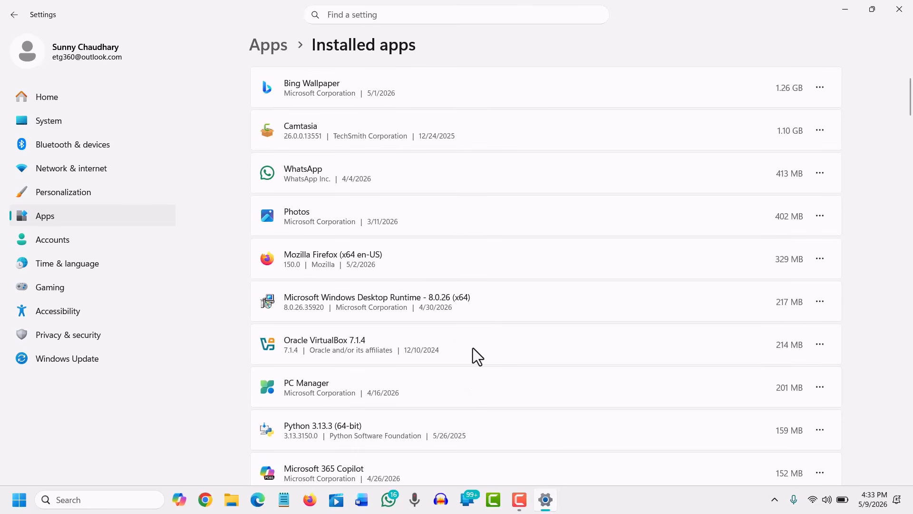
pyautogui.scroll(2, 474, 348)
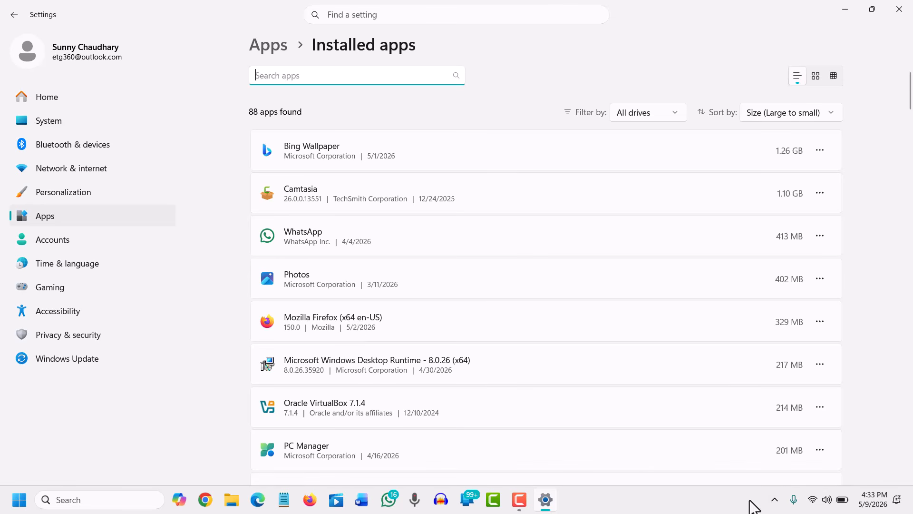
pyautogui.click(774, 500)
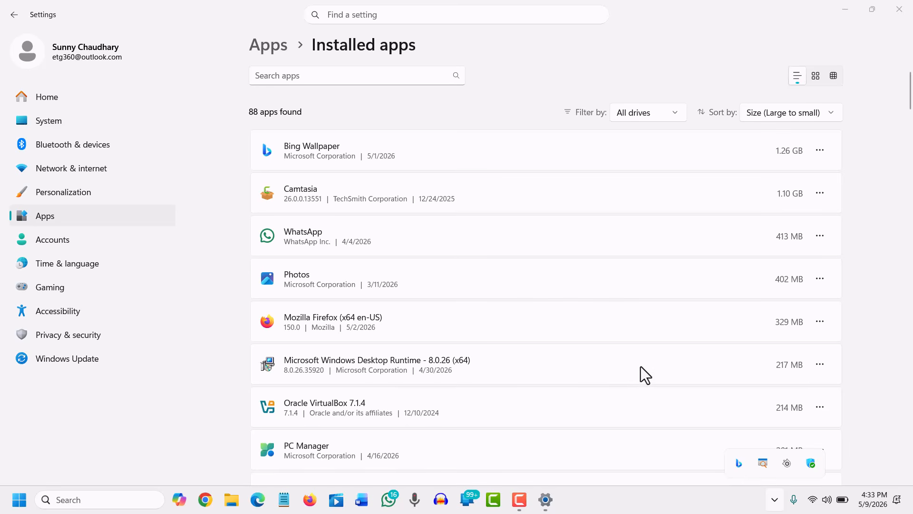
# Search the installed apps for "weat" and clear the search to restore the full list
pyautogui.click(305, 75)
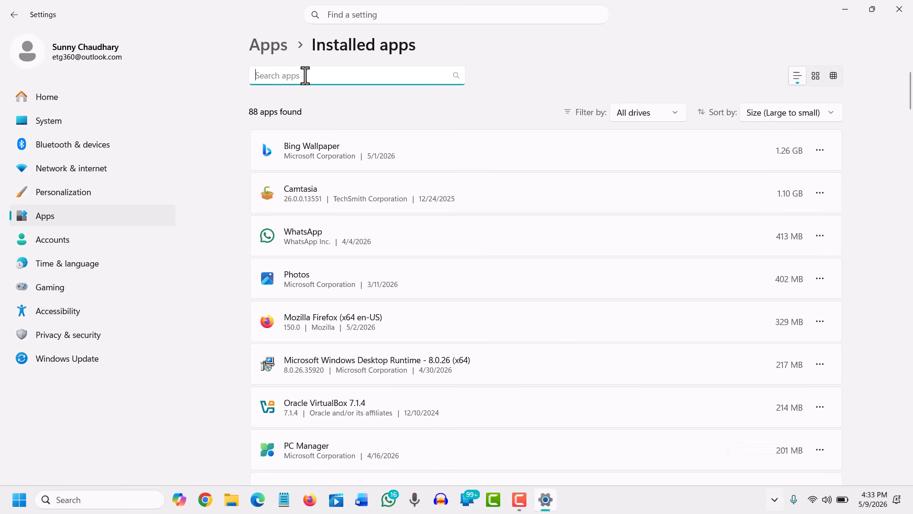
pyautogui.write('ea')
pyautogui.press('BackSpace')
pyautogui.press('BackSpace')
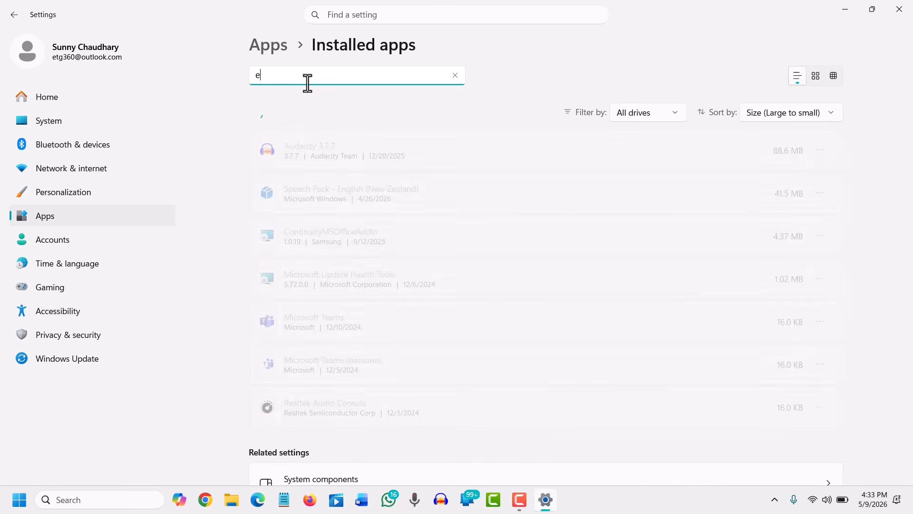
pyautogui.write('weat')
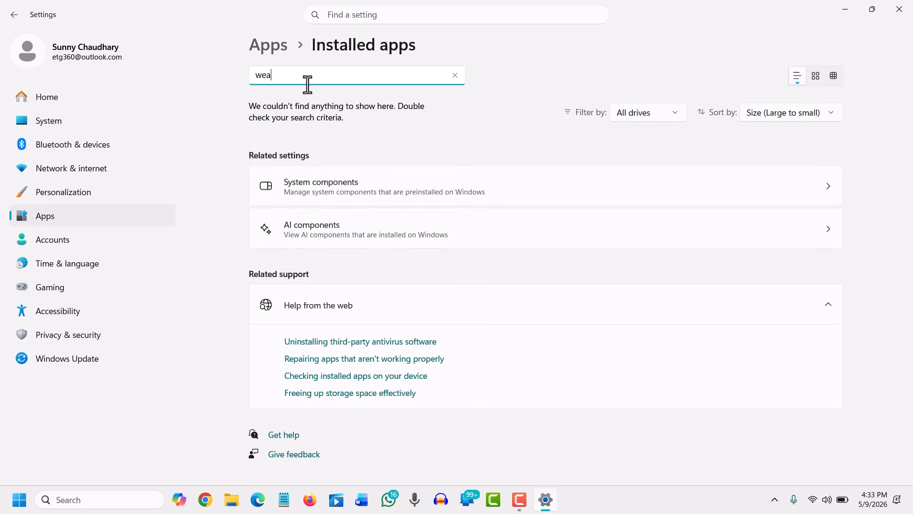
pyautogui.click(453, 78)
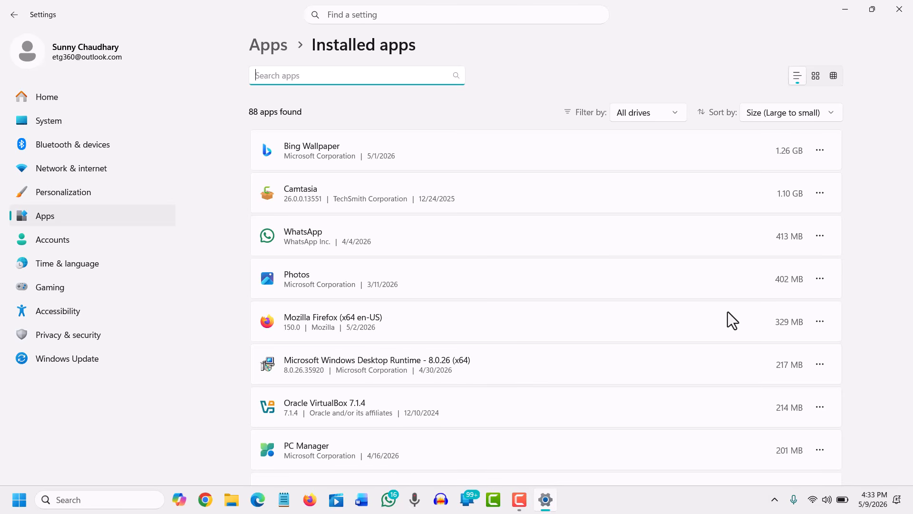
# Close Settings and open the Startup apps list in a maximized Task Manager window
pyautogui.click(899, 9)
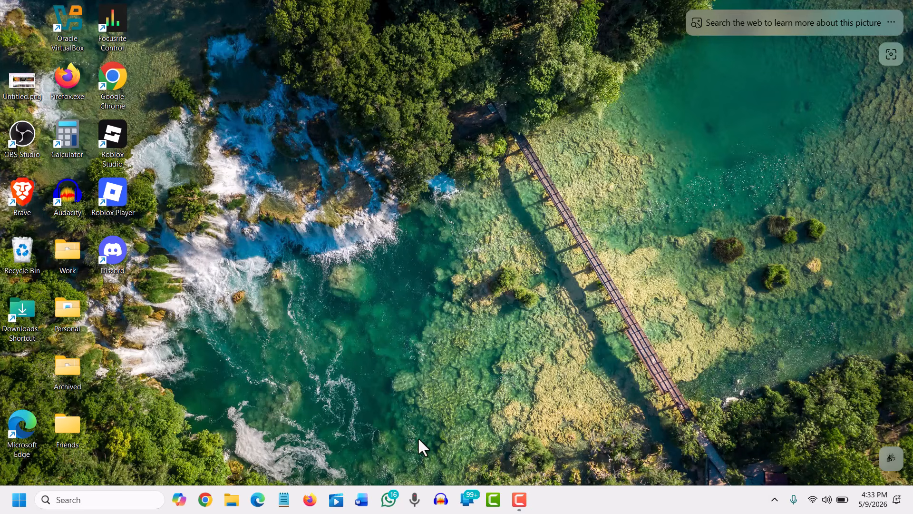
pyautogui.rightClick(21, 499)
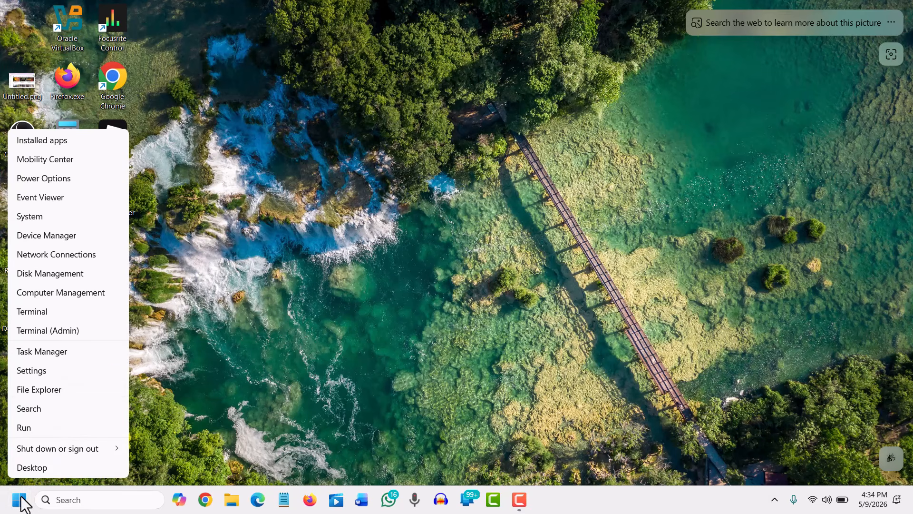
pyautogui.click(60, 352)
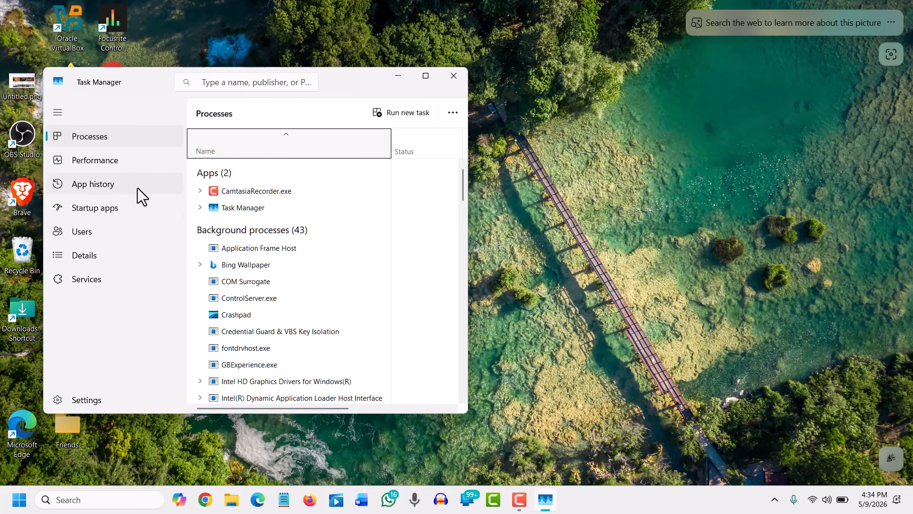
pyautogui.click(104, 211)
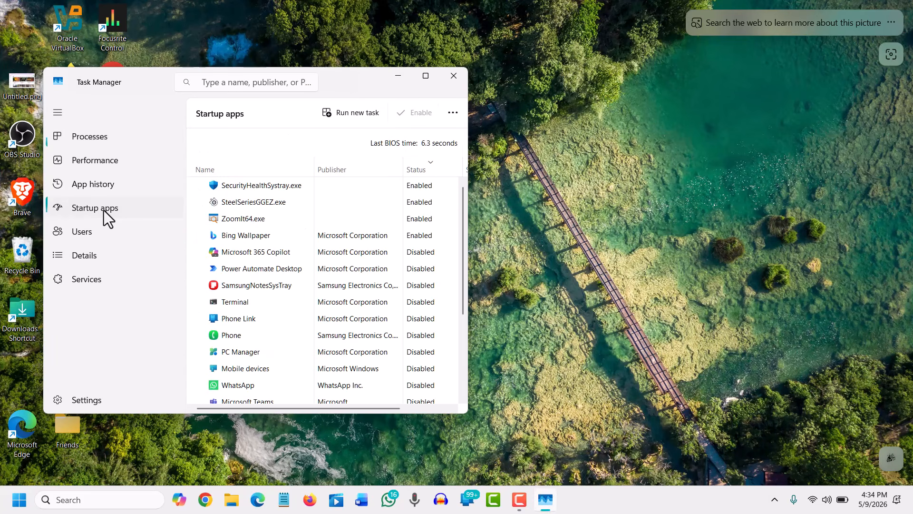
pyautogui.click(426, 77)
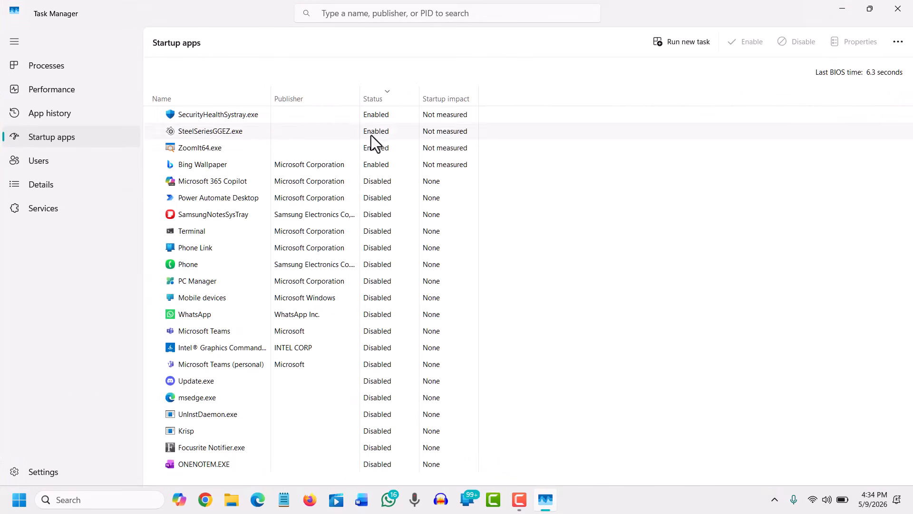
# Inspect the SecurityHealthSystray.exe and WhatsApp startup entries and the actions available for ZoomIt64.exe, and close Task Manager
pyautogui.click(225, 116)
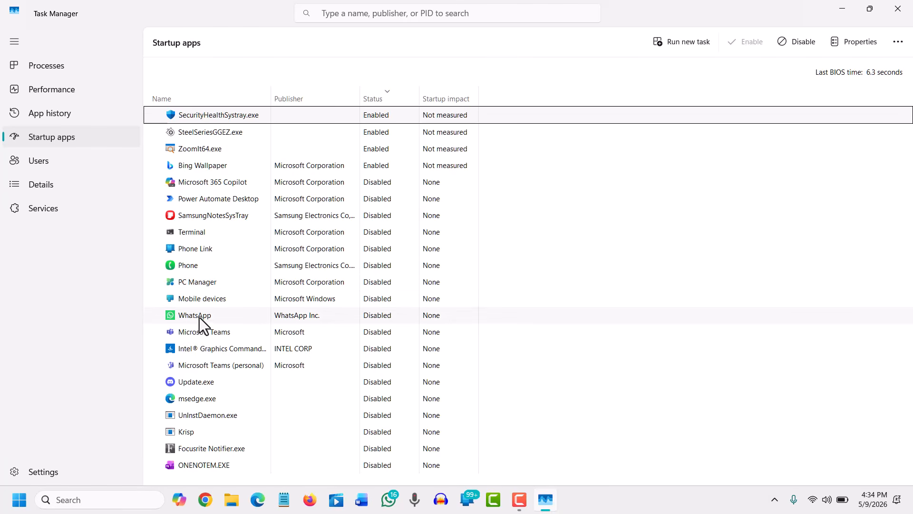
pyautogui.click(380, 317)
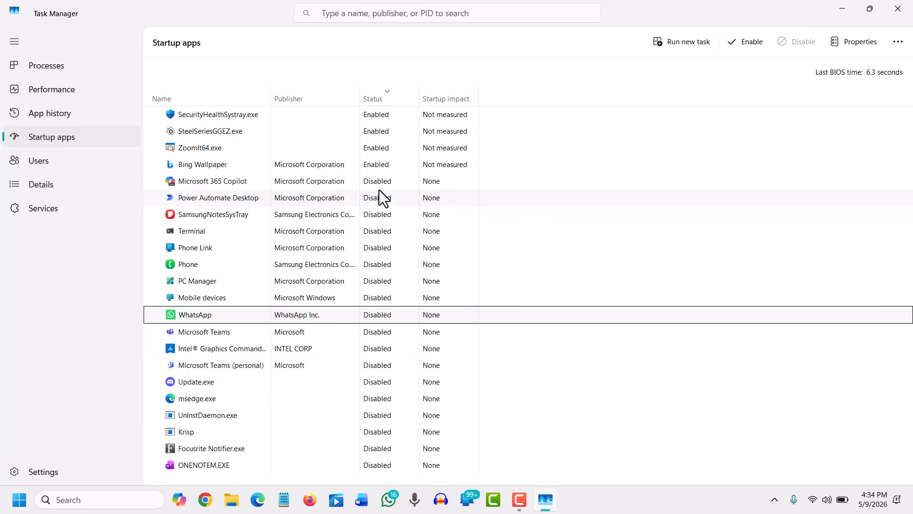
pyautogui.rightClick(377, 151)
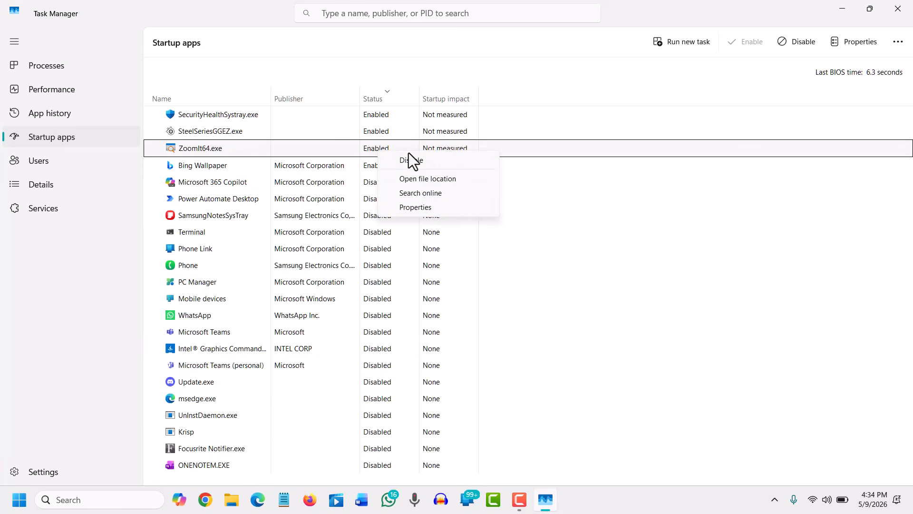
pyautogui.click(586, 198)
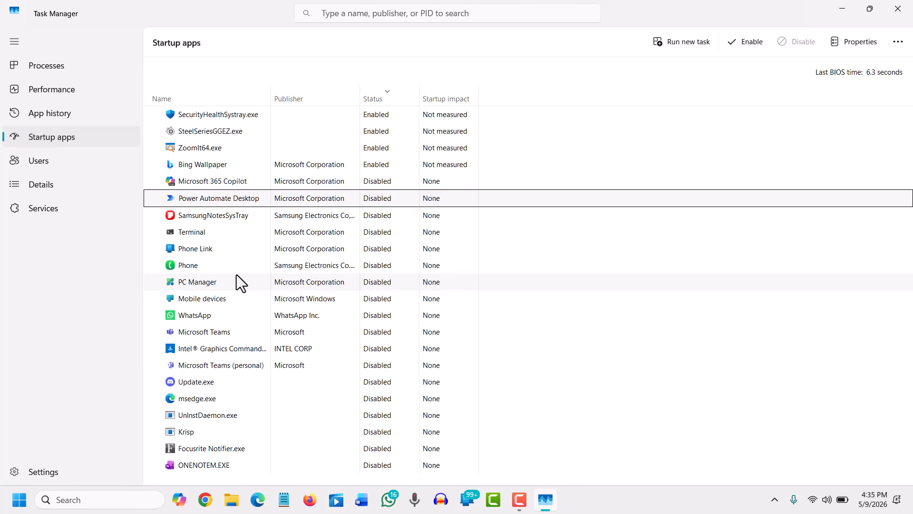
pyautogui.click(898, 8)
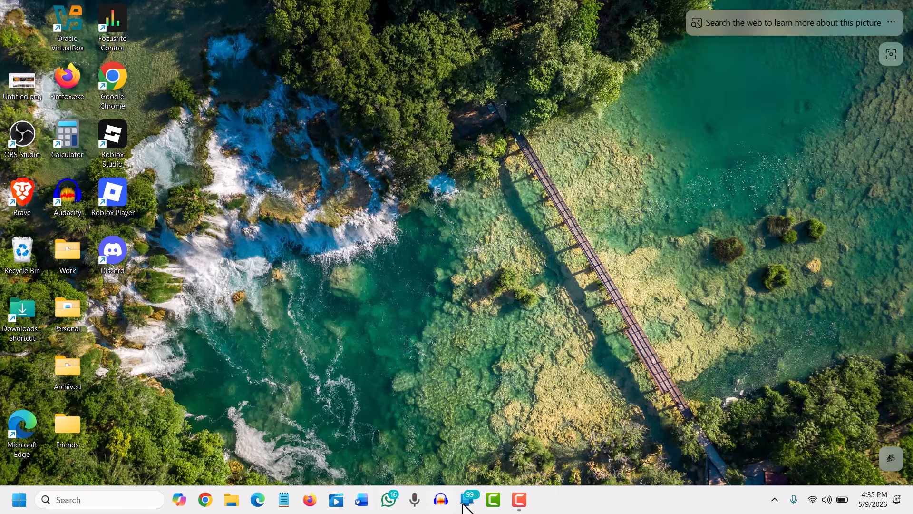
# Open the Temporary files page in the system's Storage settings
pyautogui.click(19, 500)
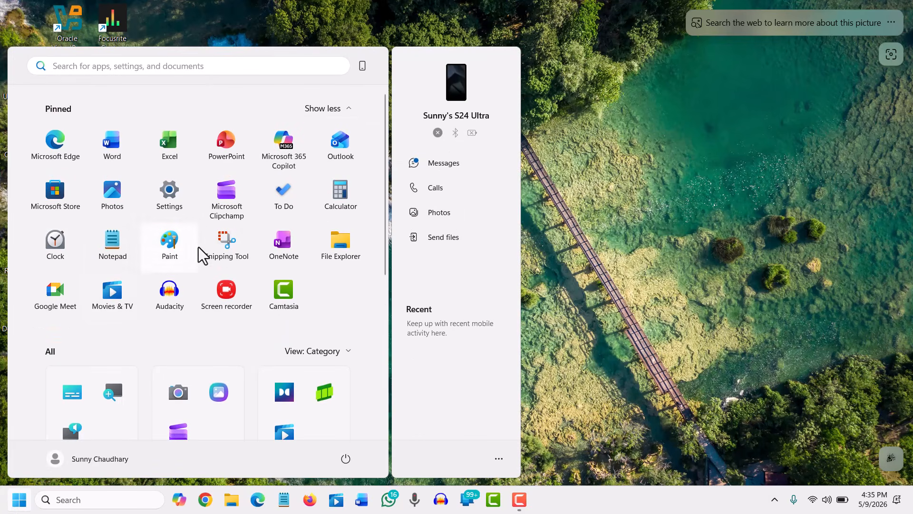
pyautogui.click(167, 193)
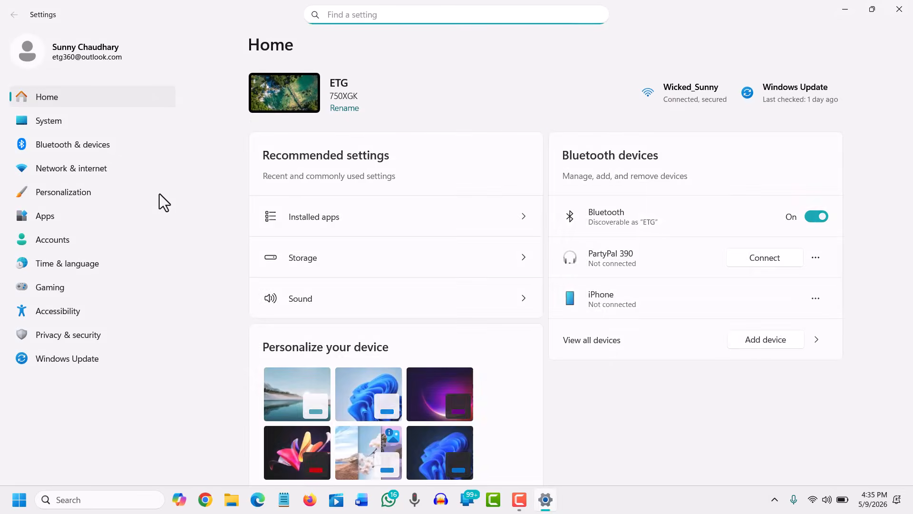
pyautogui.click(63, 123)
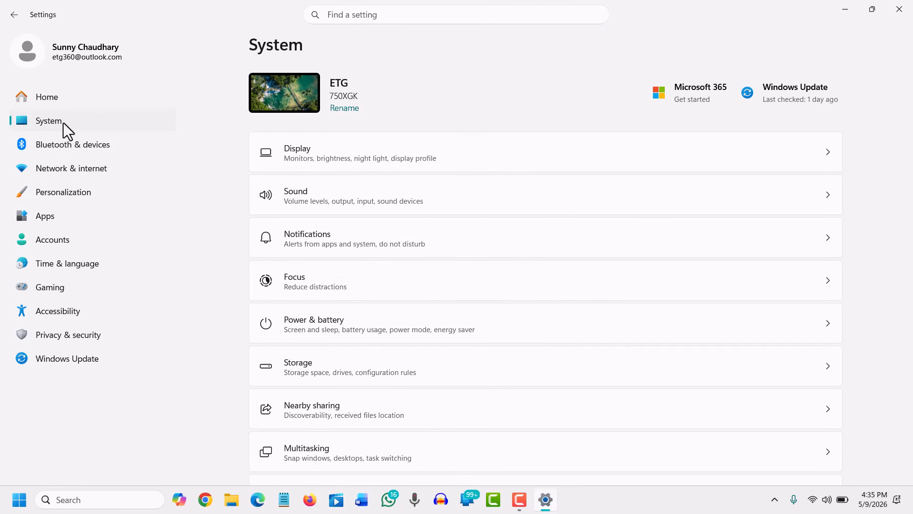
pyautogui.click(334, 375)
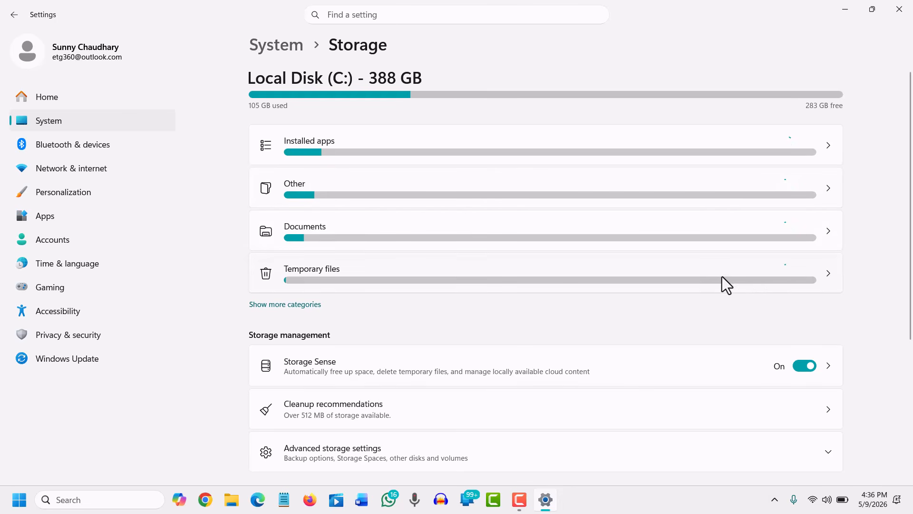
pyautogui.click(794, 273)
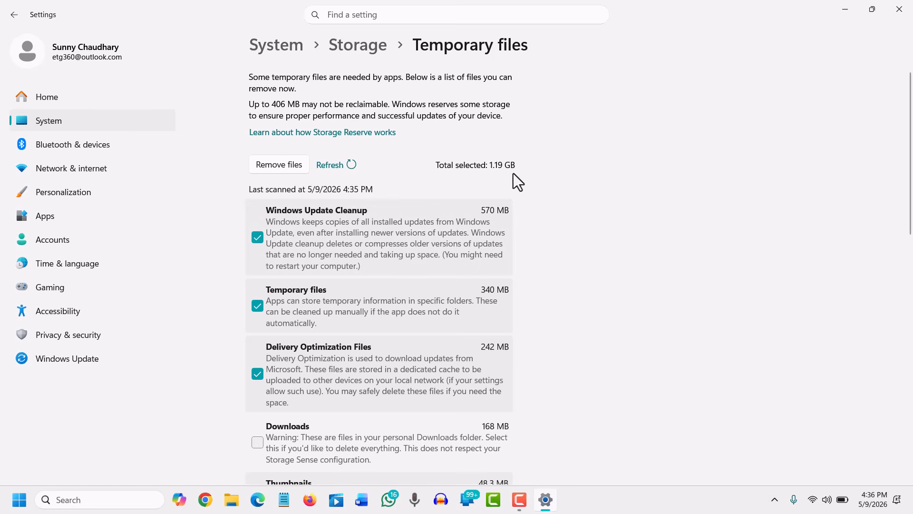
# Review the temporary file categories and permanently remove the preselected ones, leaving Downloads, System recovery log files and Recycle Bin unselected
pyautogui.scroll(-2, 396, 364)
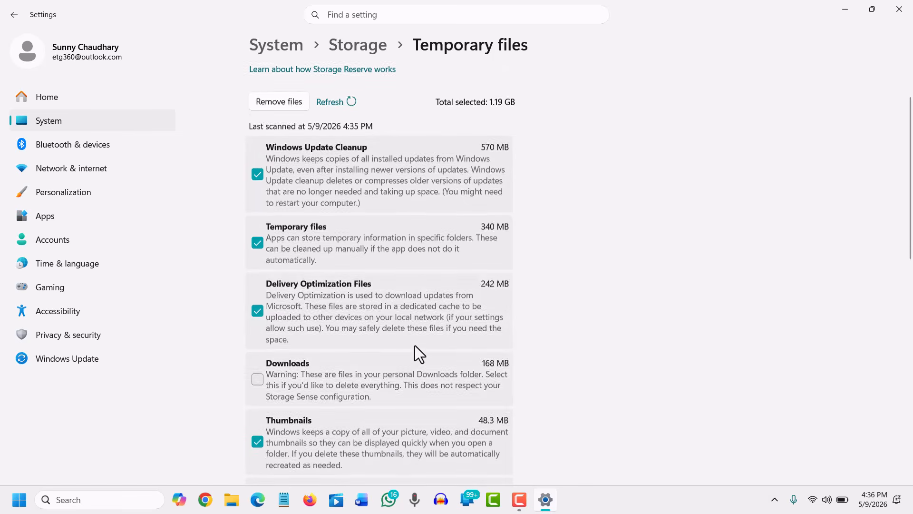
pyautogui.scroll(2, 393, 333)
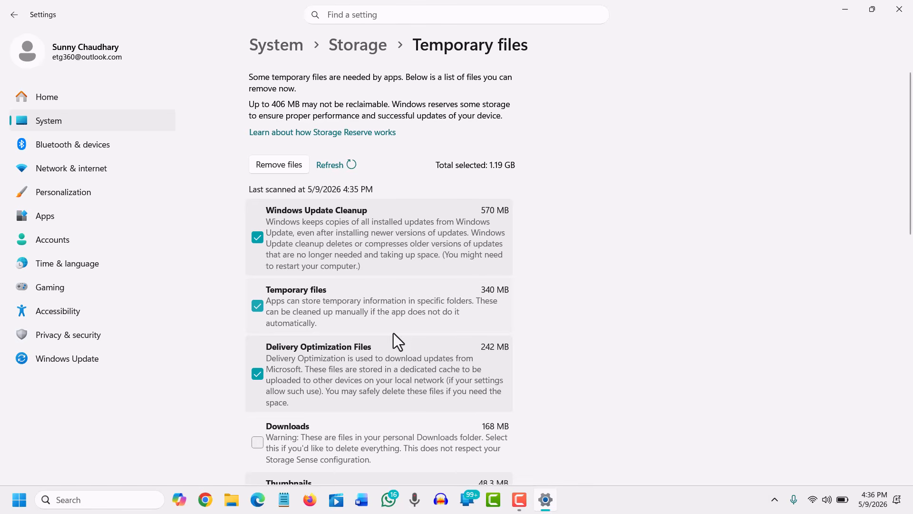
pyautogui.scroll(-6, 391, 337)
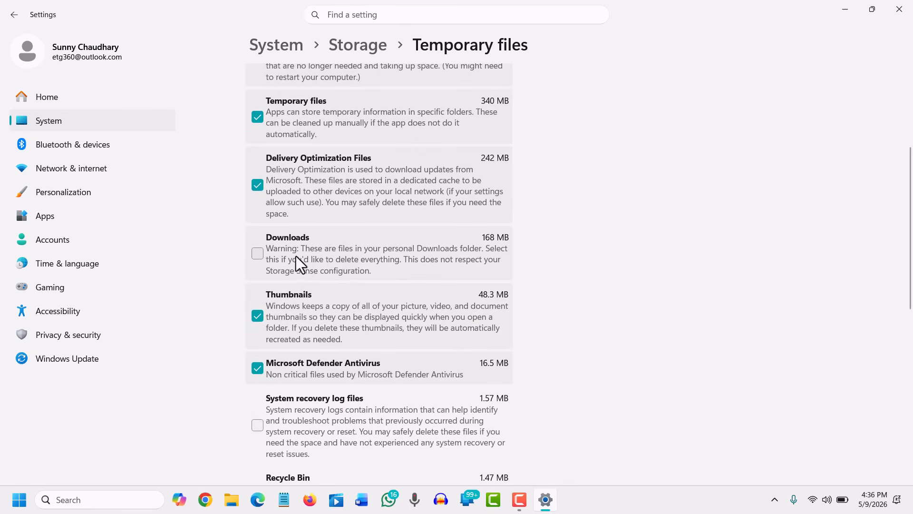
pyautogui.scroll(-6, 397, 334)
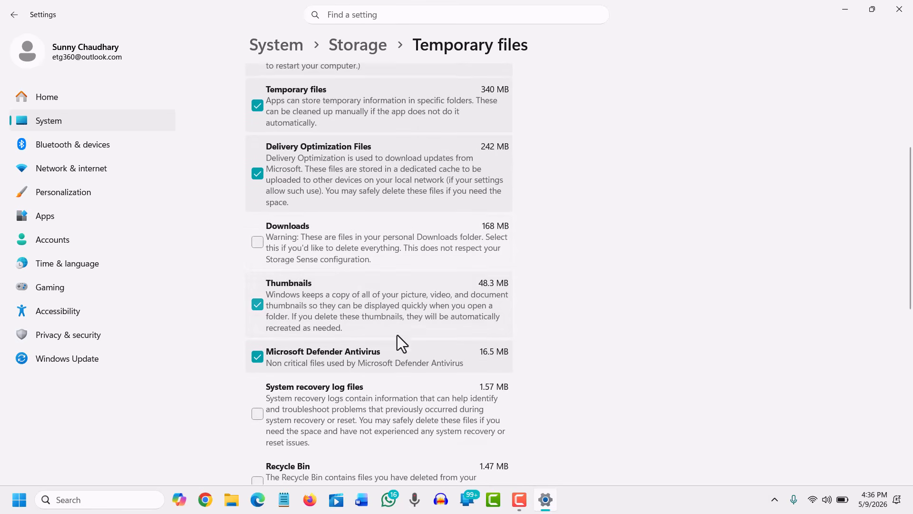
pyautogui.scroll(-2, 369, 367)
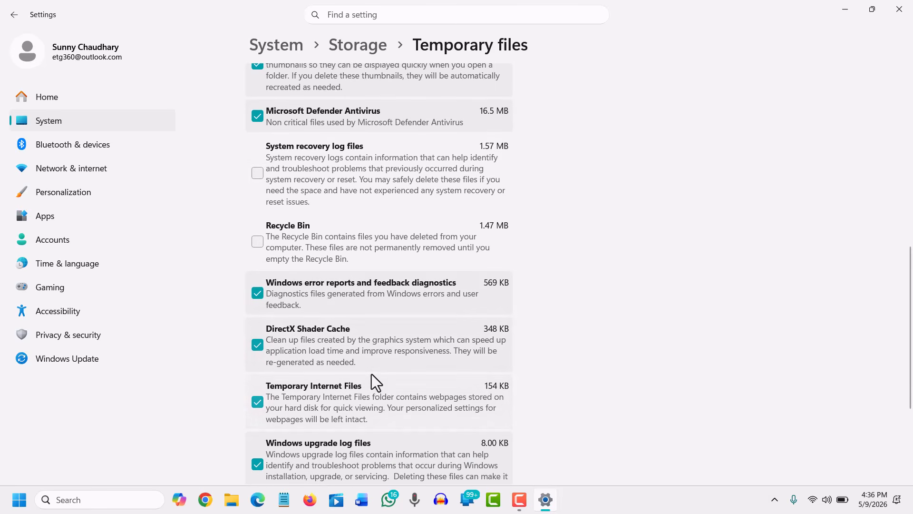
pyautogui.scroll(14, 448, 369)
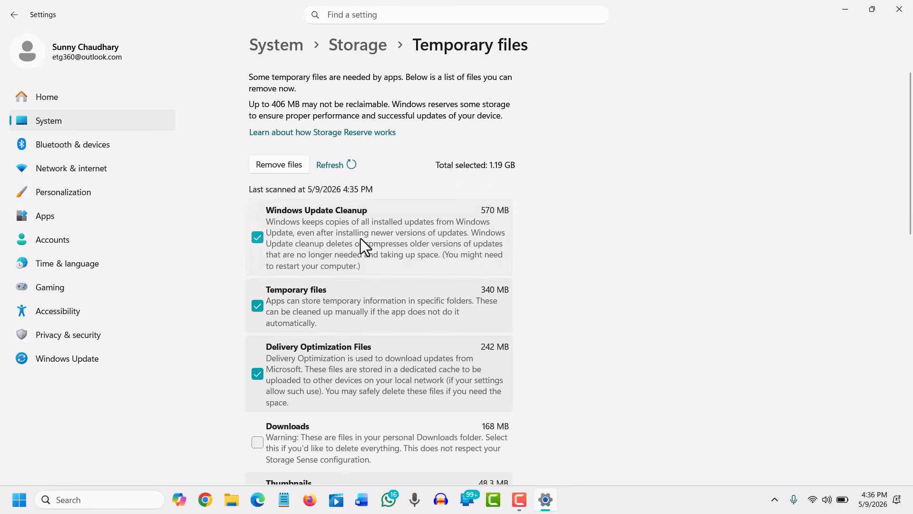
pyautogui.click(262, 172)
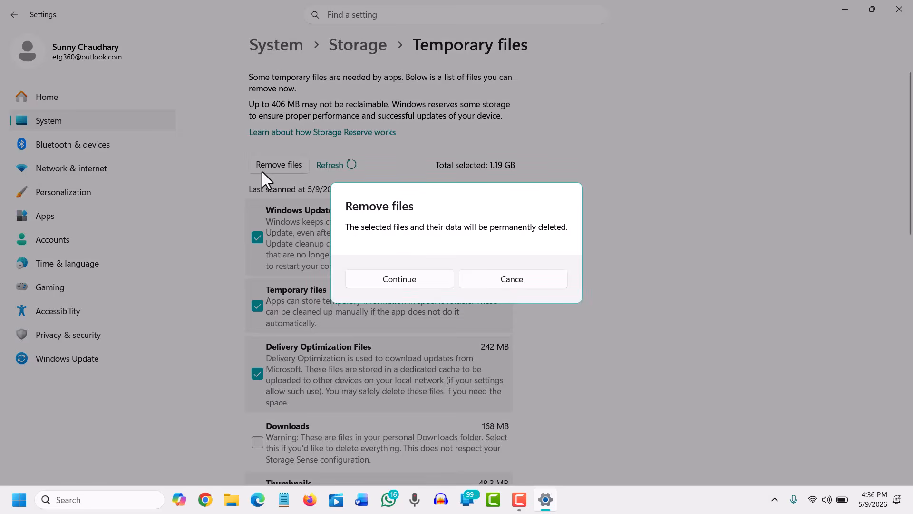
pyautogui.click(405, 283)
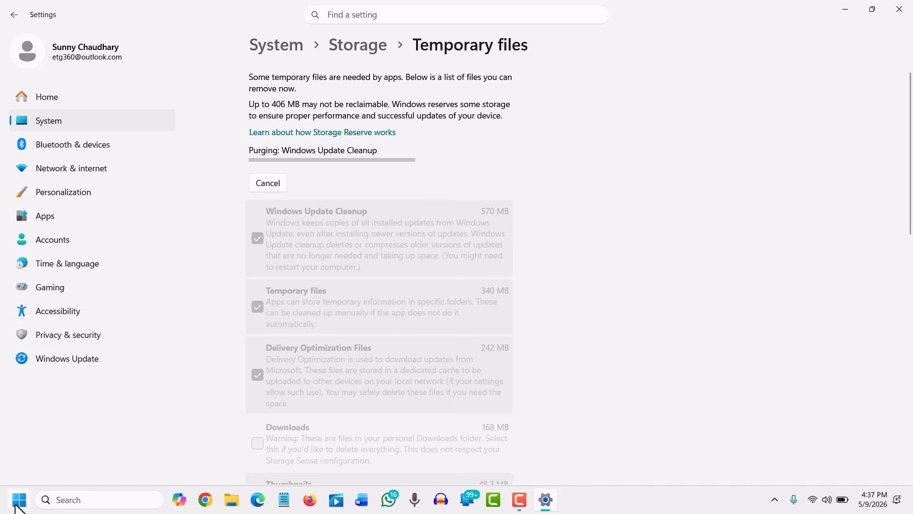
# Check the Recommendations & offers options in the Privacy & security settings and return to the overview
pyautogui.click(15, 505)
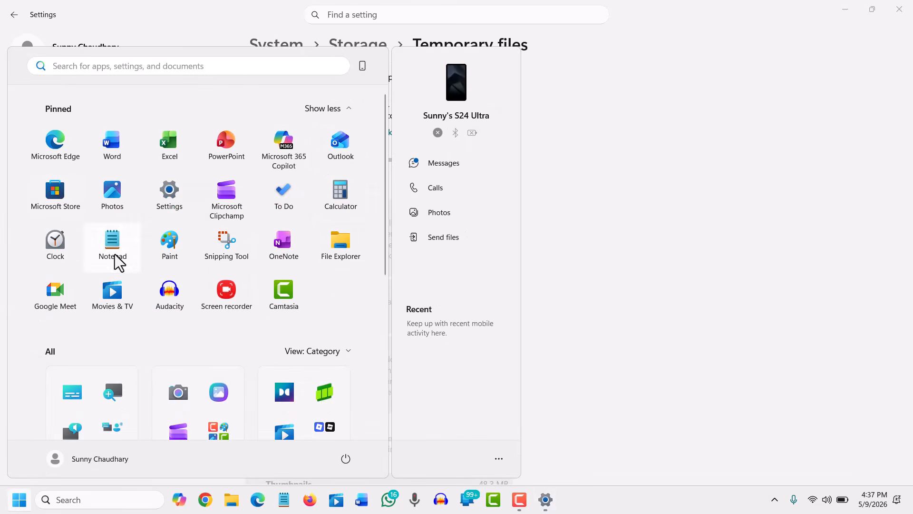
pyautogui.click(167, 196)
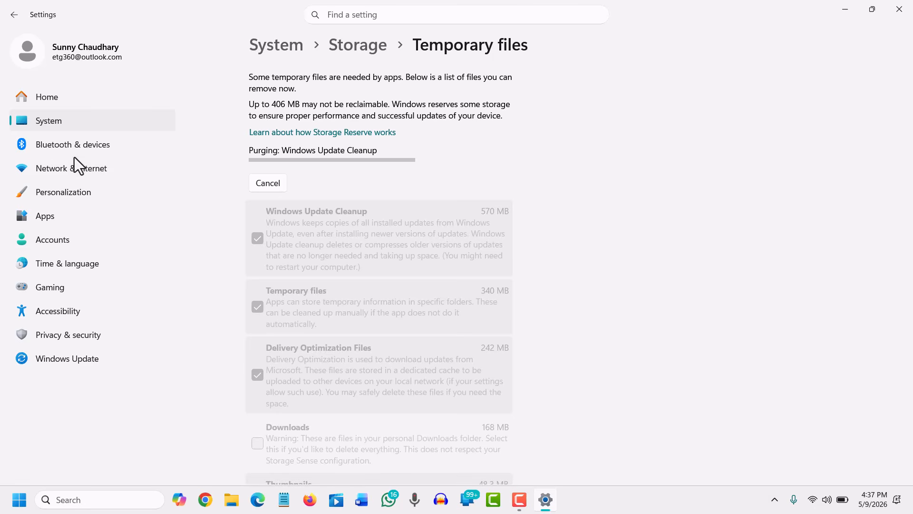
pyautogui.click(72, 334)
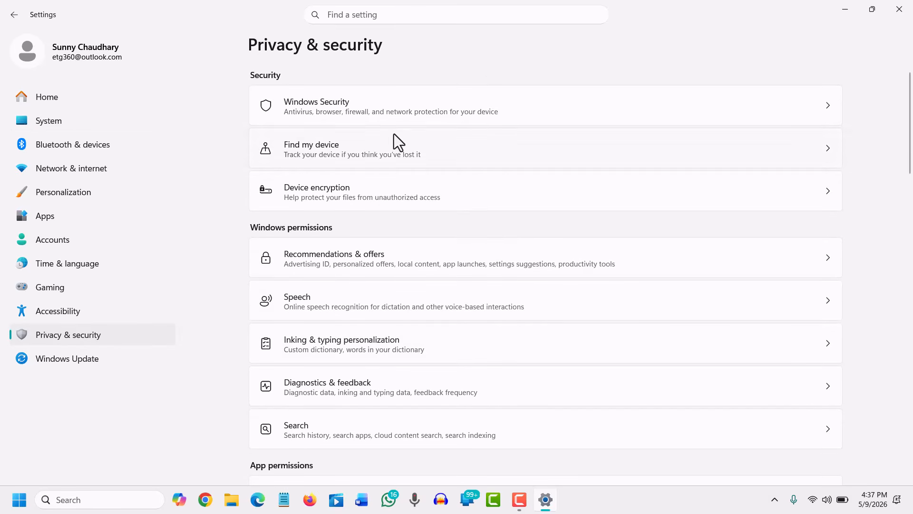
pyautogui.click(492, 268)
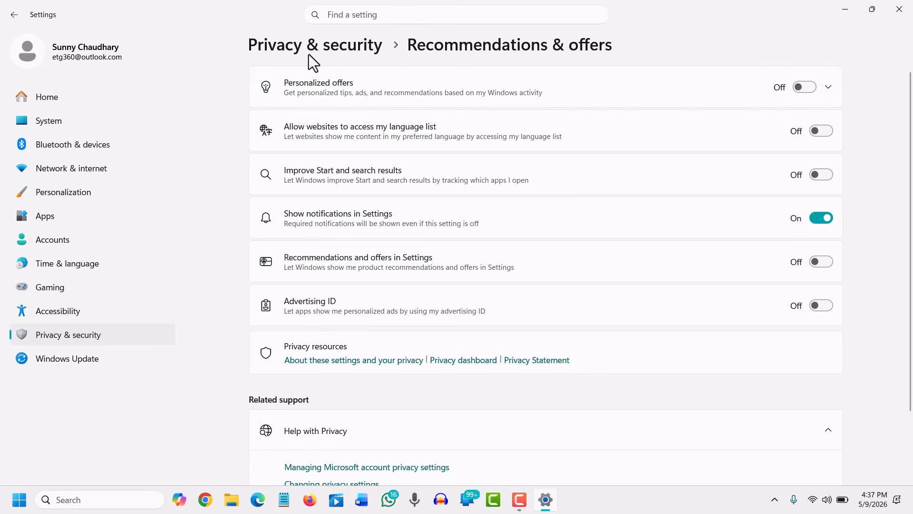
pyautogui.click(14, 15)
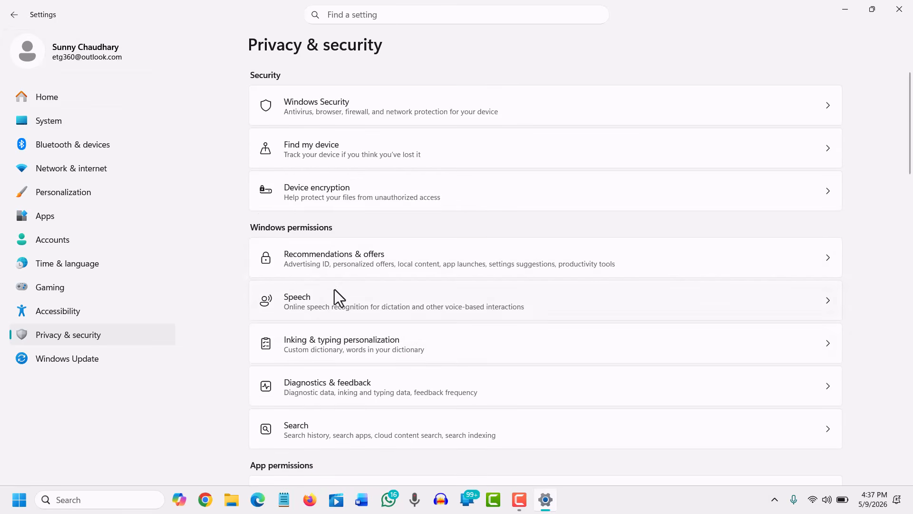
# Check the Inking & typing personalization settings and return to the Privacy & security overview
pyautogui.scroll(-1, 435, 335)
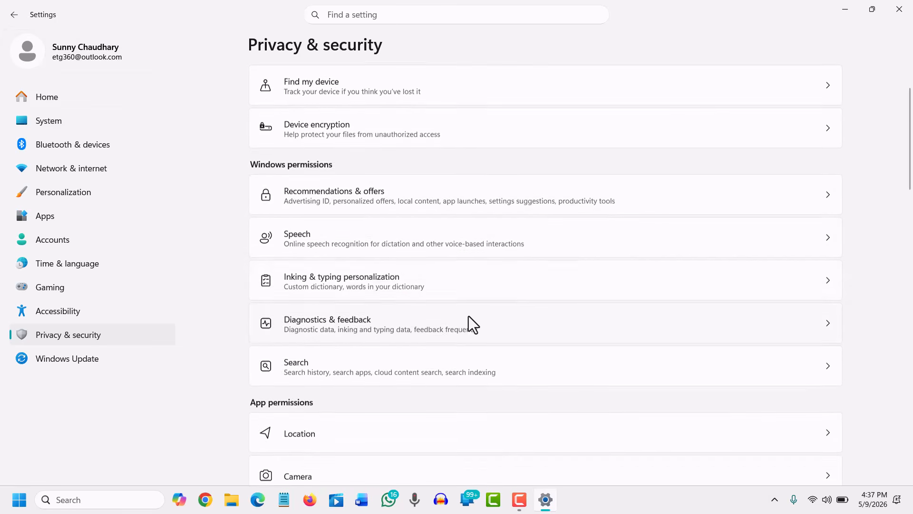
pyautogui.click(462, 280)
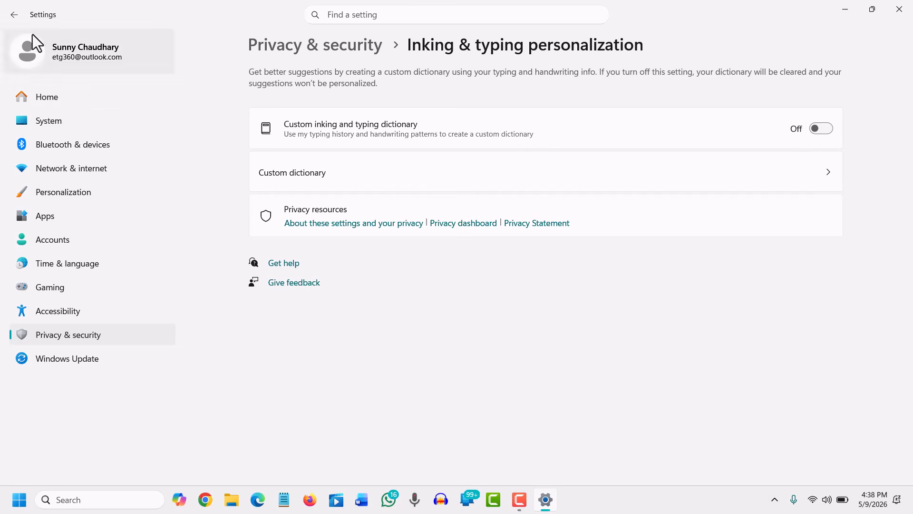
pyautogui.click(14, 16)
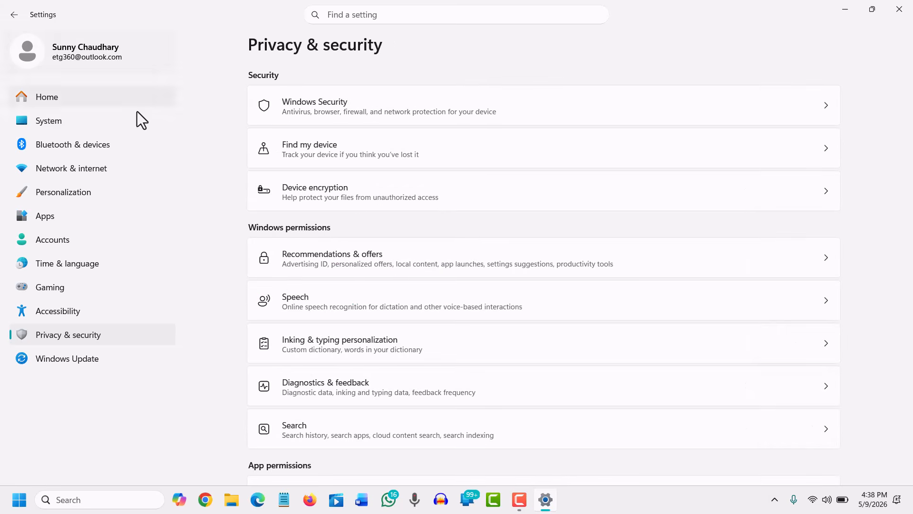
# Review the Diagnostics & feedback settings, expand the Delete diagnostic data section, and return to the Privacy & security overview
pyautogui.click(434, 387)
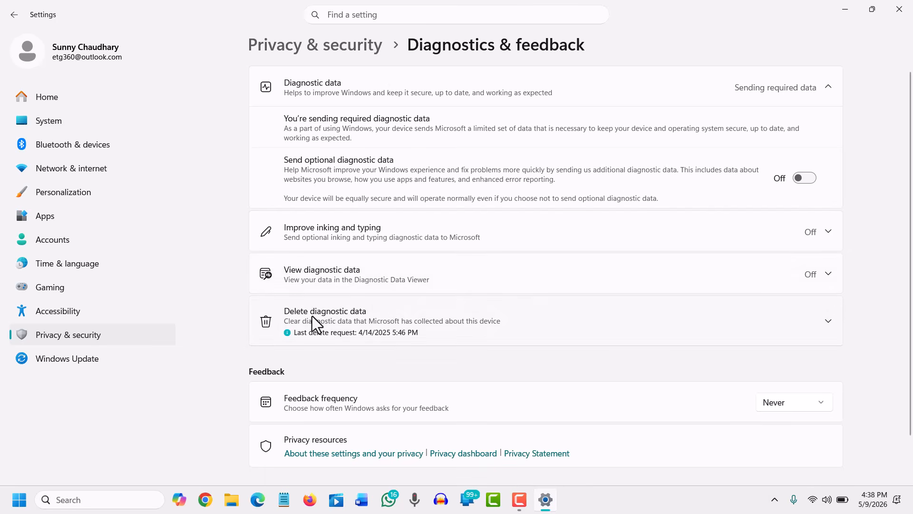
pyautogui.click(786, 320)
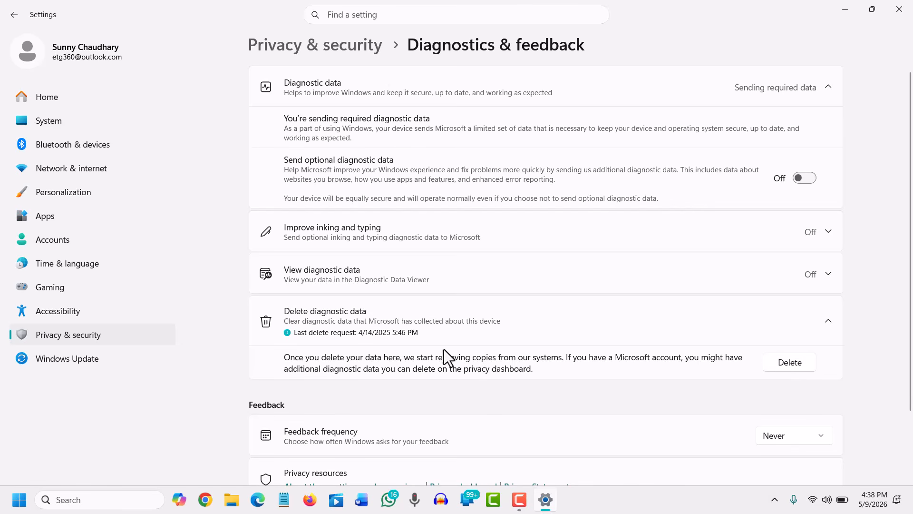
pyautogui.click(12, 17)
# Review which Store and desktop apps have access to the location, and return to the Privacy & security overview
pyautogui.scroll(-2, 376, 323)
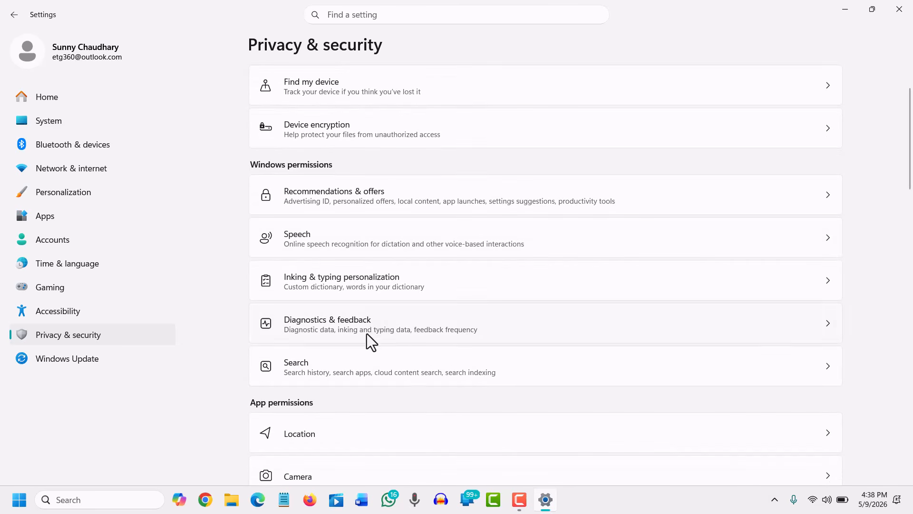
pyautogui.scroll(-1, 525, 412)
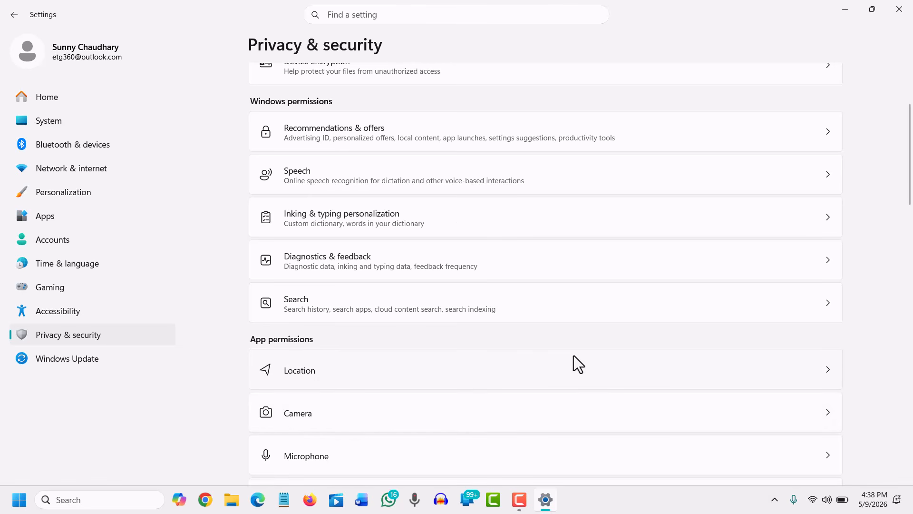
pyautogui.scroll(-2, 576, 355)
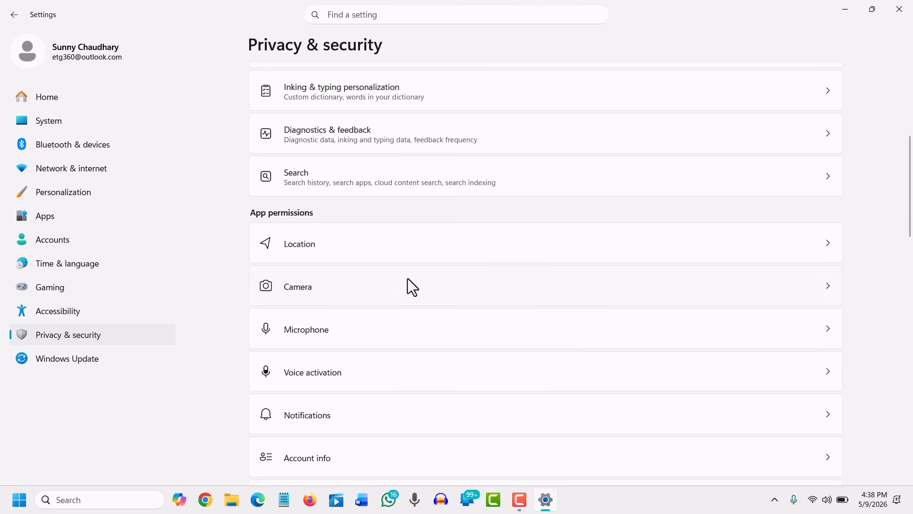
pyautogui.click(395, 242)
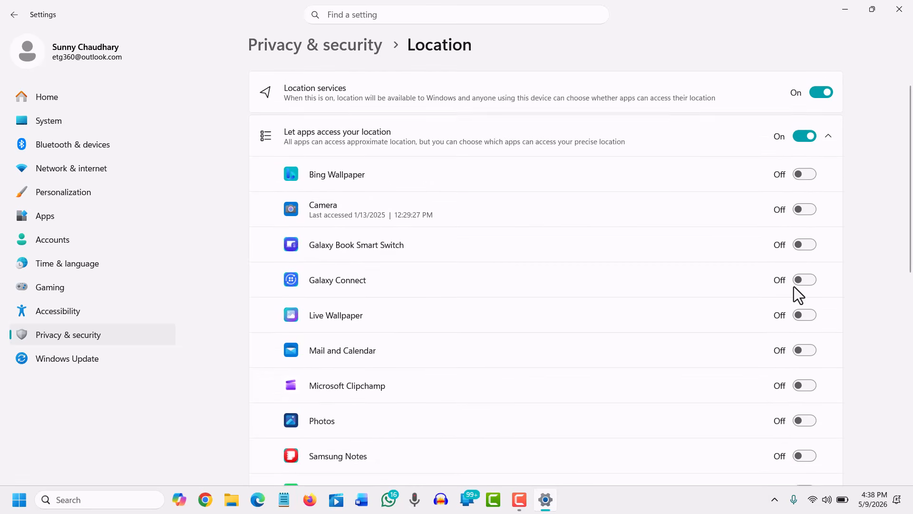
pyautogui.scroll(-4, 787, 350)
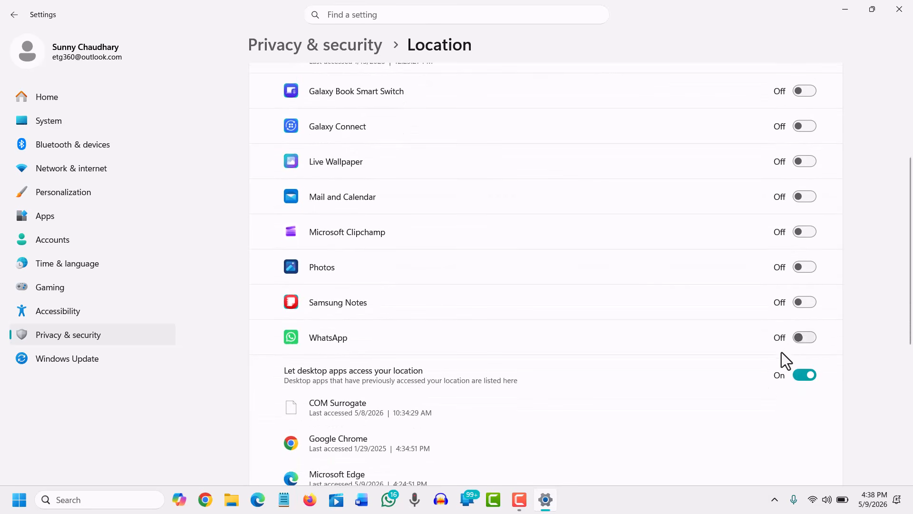
pyautogui.scroll(-2, 692, 388)
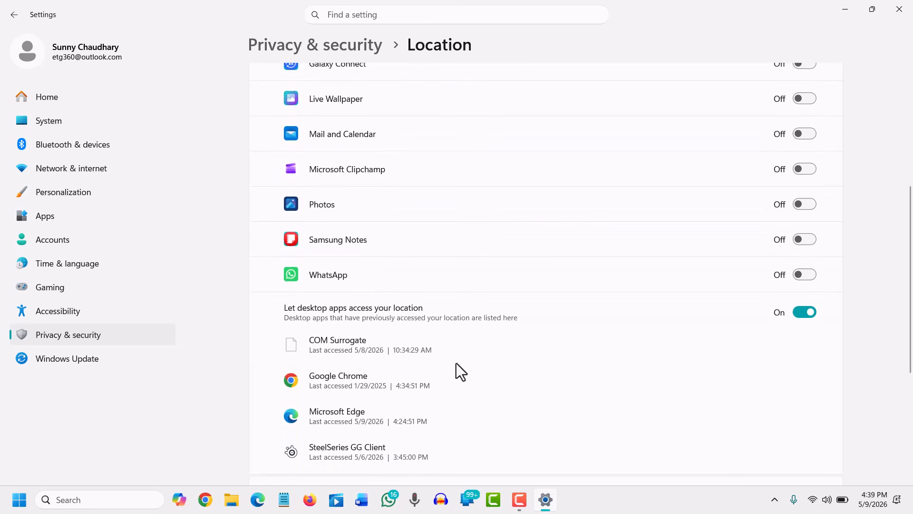
pyautogui.scroll(-1, 381, 391)
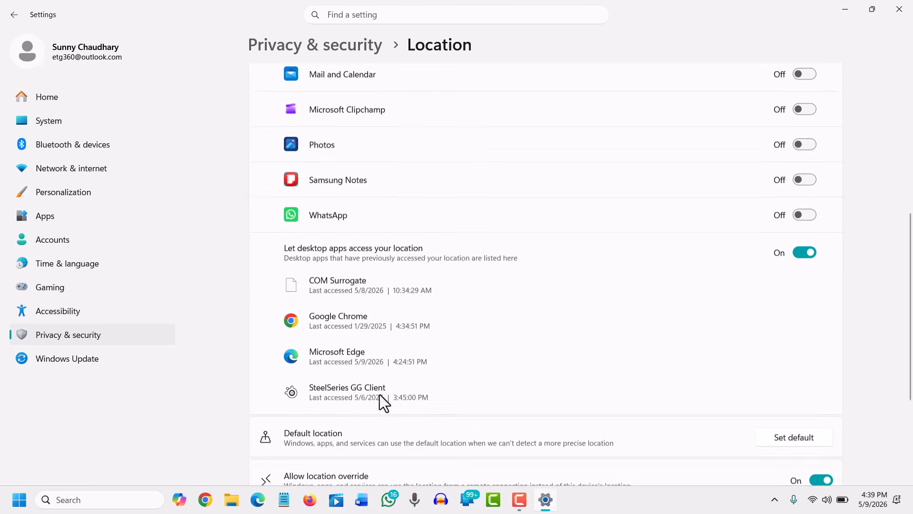
pyautogui.scroll(2, 381, 387)
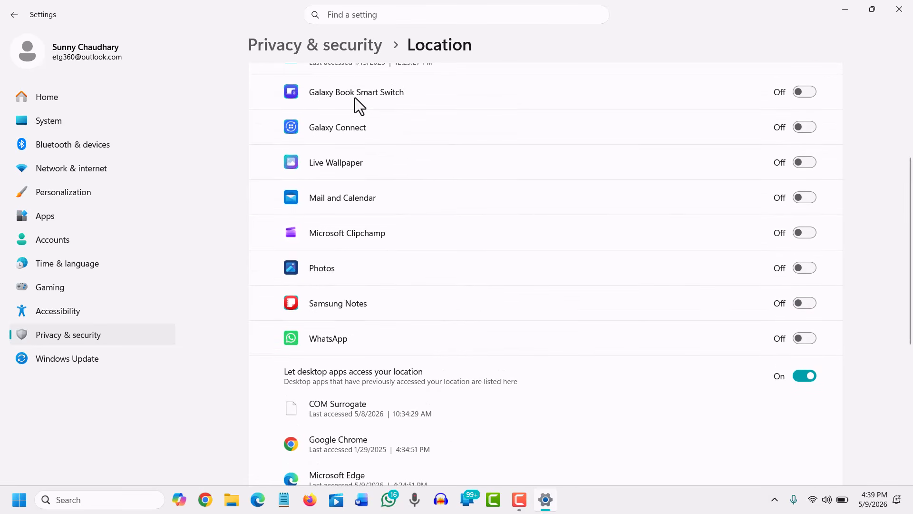
pyautogui.scroll(2, 357, 102)
pyautogui.click(9, 14)
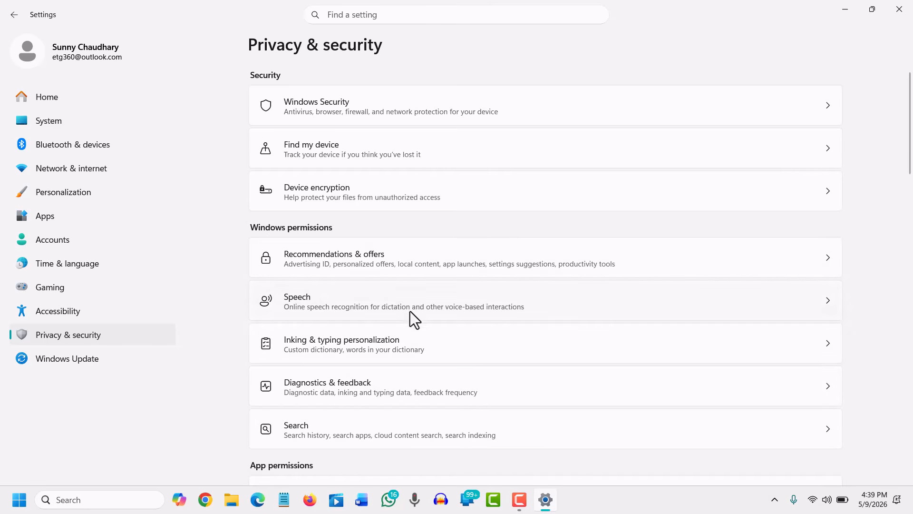
# Open the Camera app permissions and review which Store and desktop apps can access the camera
pyautogui.scroll(-2, 387, 362)
pyautogui.scroll(-3, 387, 386)
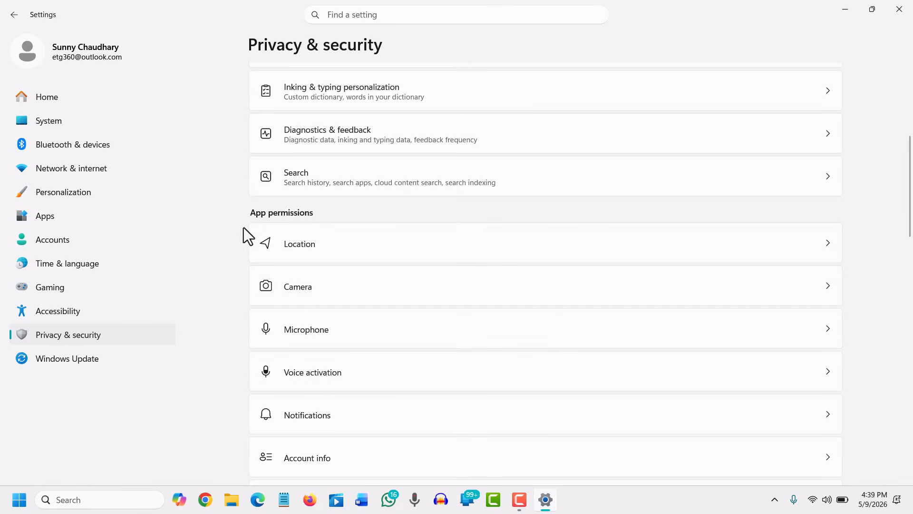
pyautogui.click(379, 298)
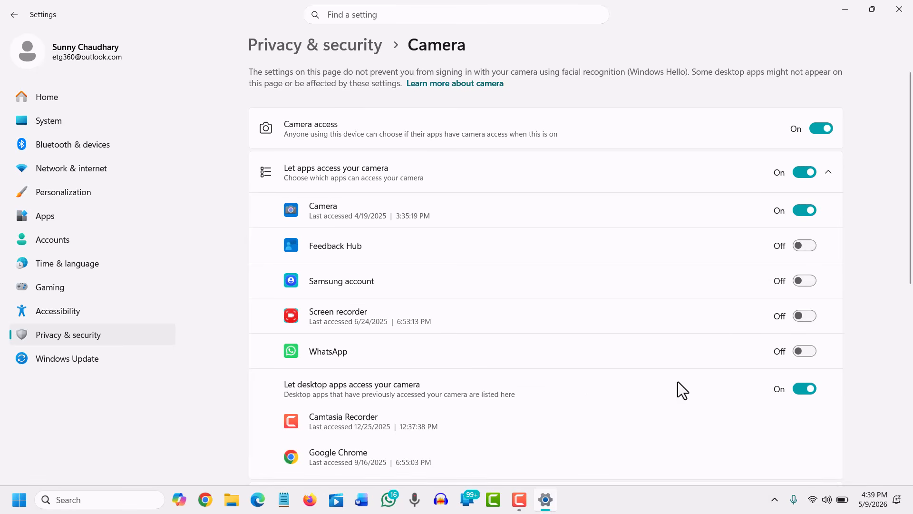
pyautogui.scroll(-1, 435, 395)
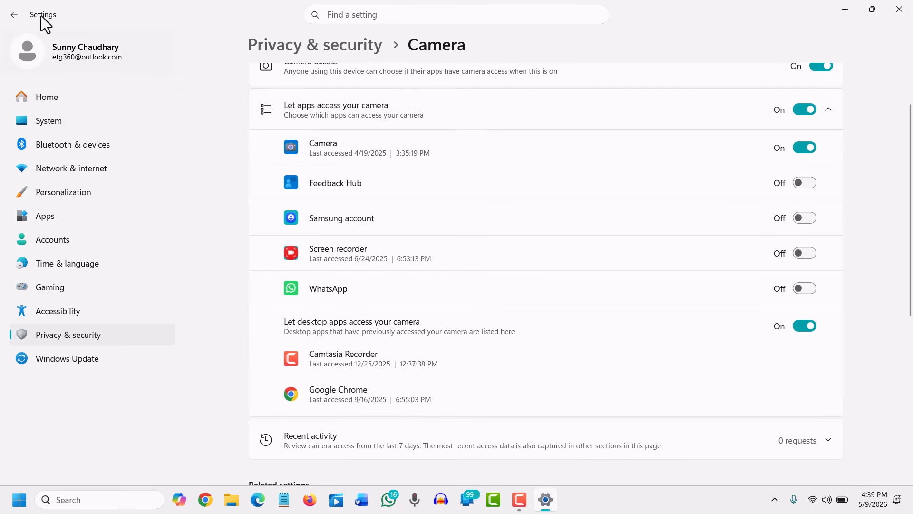
# Leave the Camera permissions, open the Microphone app permissions, and review which apps can access the microphone
pyautogui.click(14, 15)
pyautogui.scroll(-3, 330, 376)
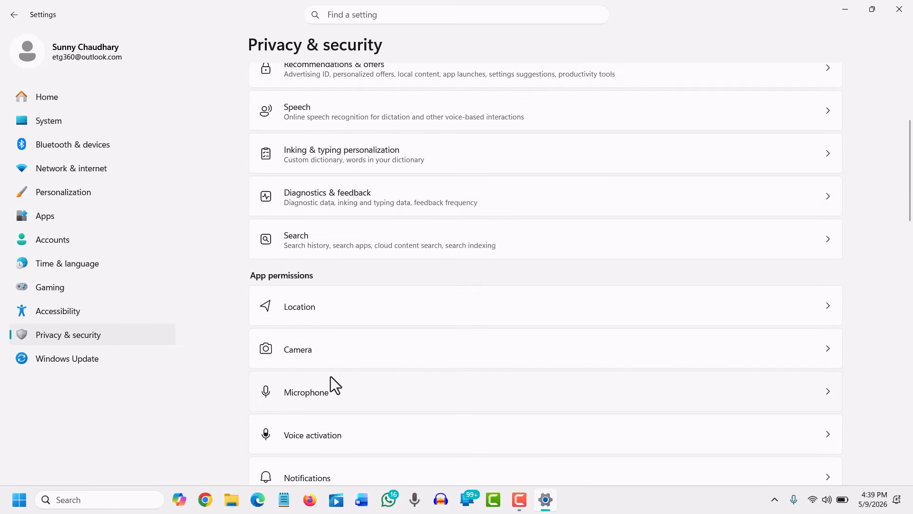
pyautogui.scroll(-1, 330, 376)
pyautogui.click(464, 332)
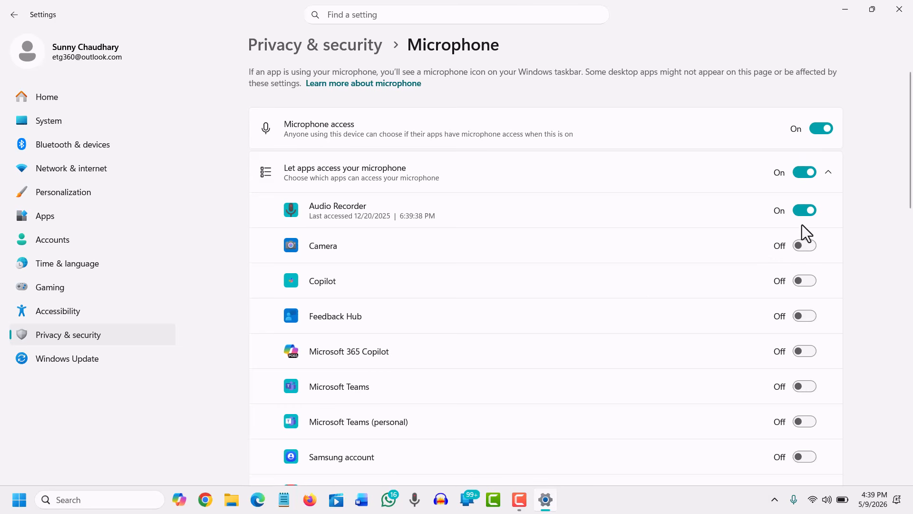
pyautogui.scroll(-3, 438, 330)
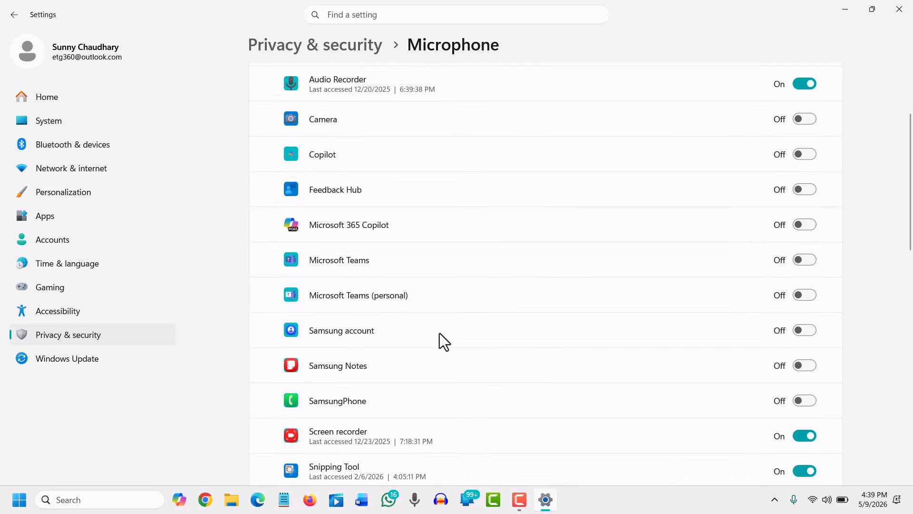
pyautogui.scroll(-1, 440, 335)
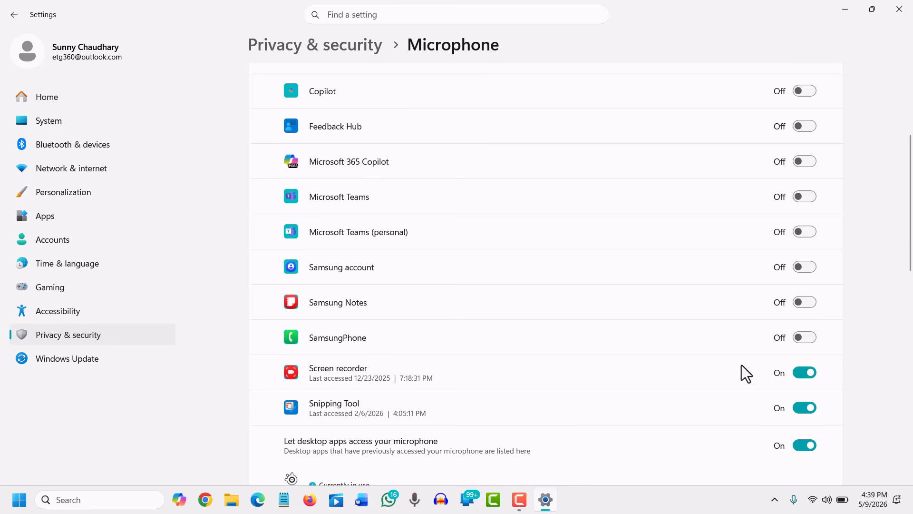
pyautogui.scroll(1, 390, 333)
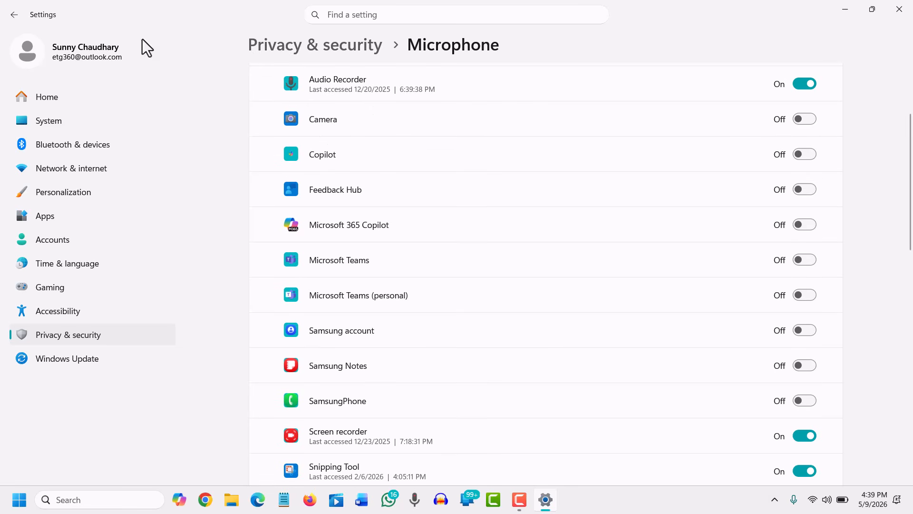
# Return to the Privacy & security overview, look over the remaining app permission categories, and close Settings
pyautogui.click(15, 14)
pyautogui.scroll(-6, 402, 389)
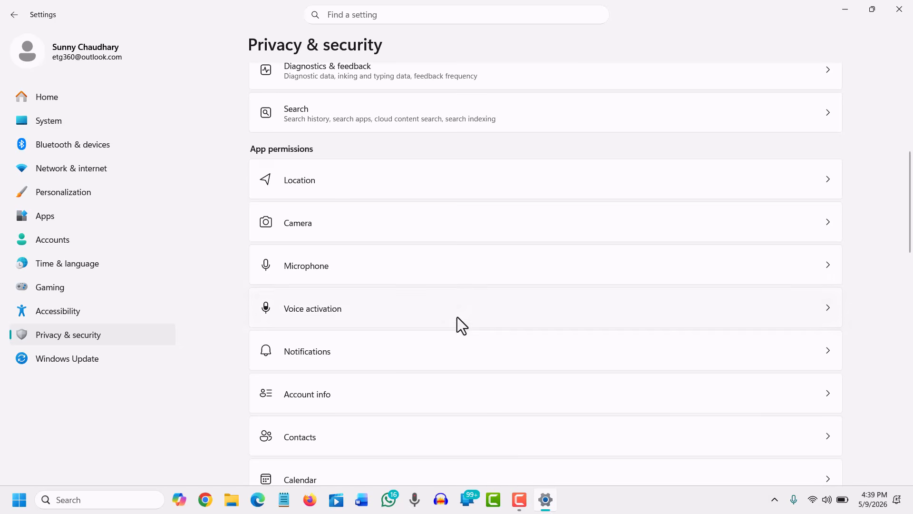
pyautogui.click(900, 11)
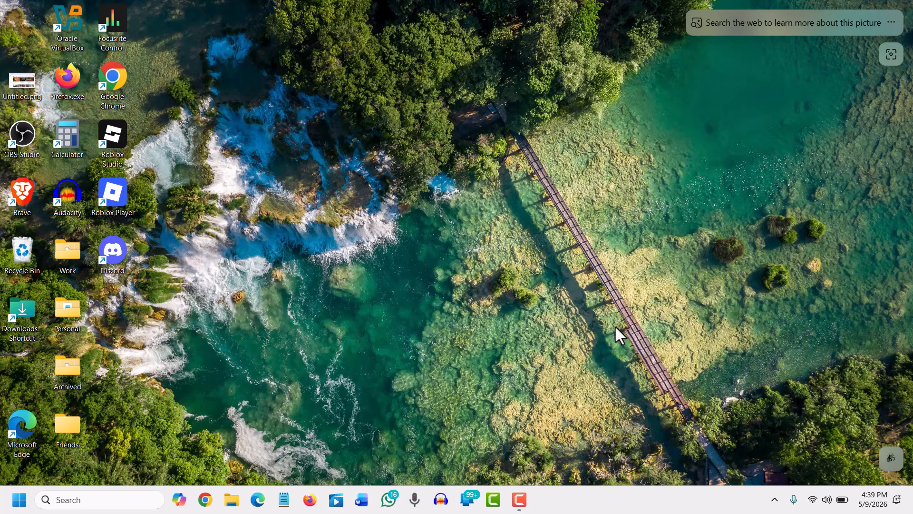